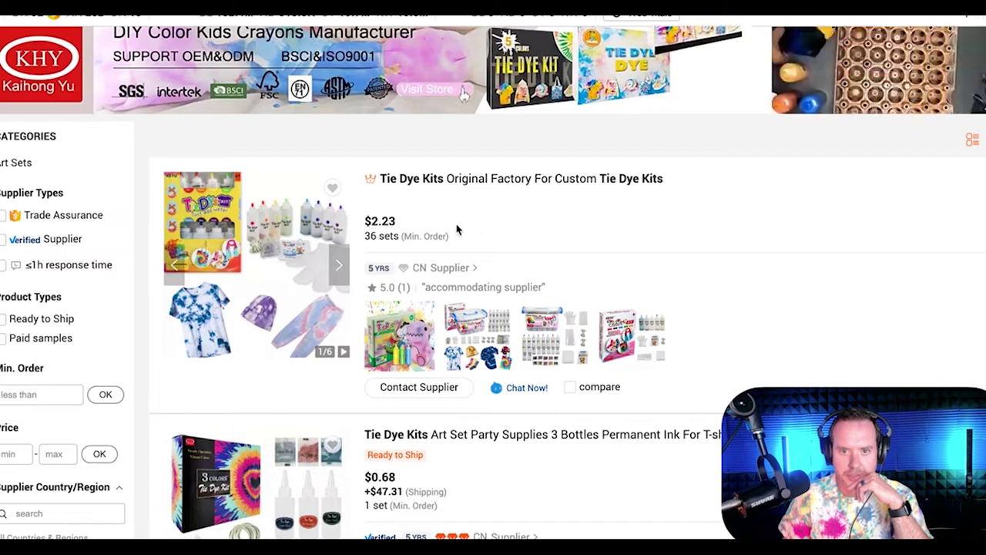
Review the Alibaba tie dye kit listings for unit prices, shipping costs and minimum order quantities
scroll(469, 229, "down", 3)
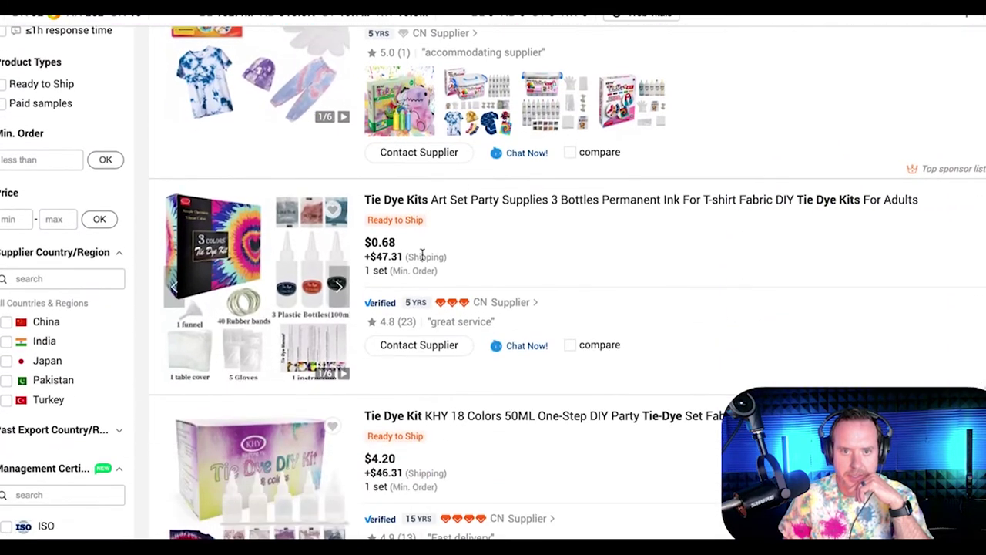
scroll(416, 248, "down", 1)
scroll(415, 248, "down", 1)
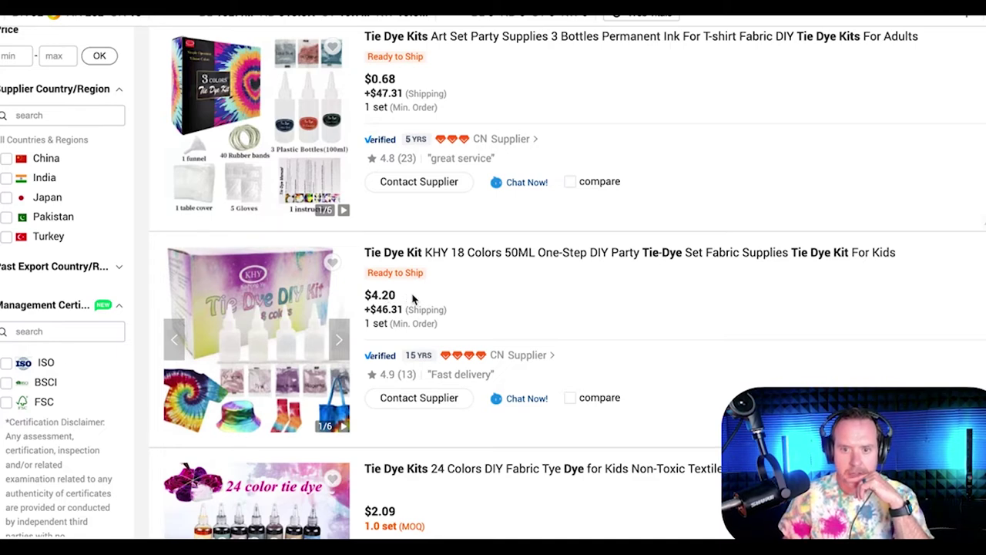
scroll(416, 296, "down", 3)
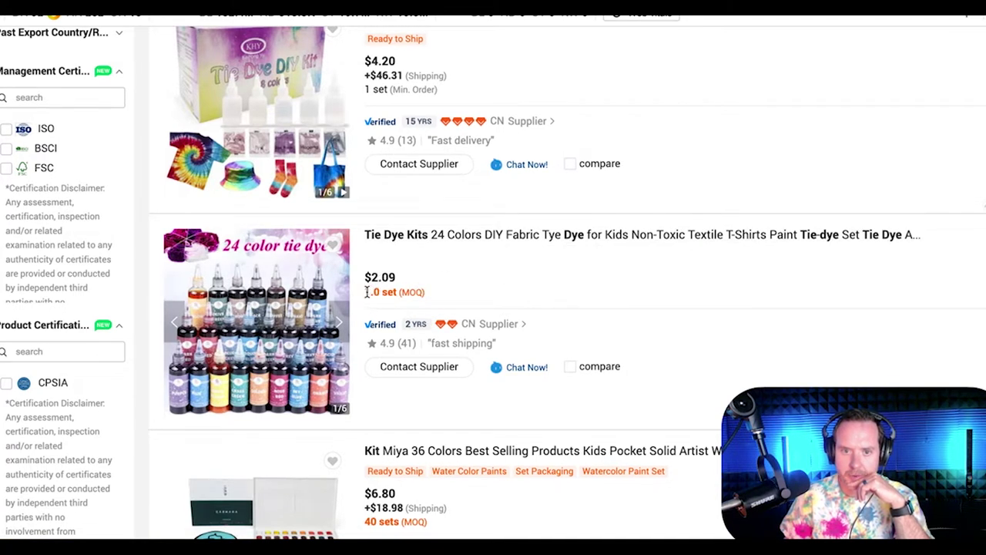
left_click_drag(367, 292, 463, 303)
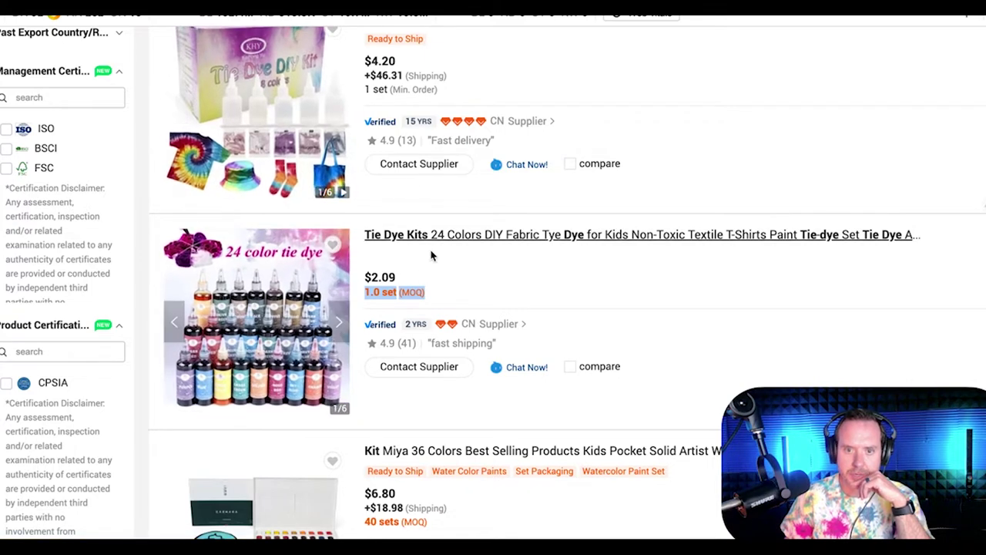
scroll(483, 312, "down", 5)
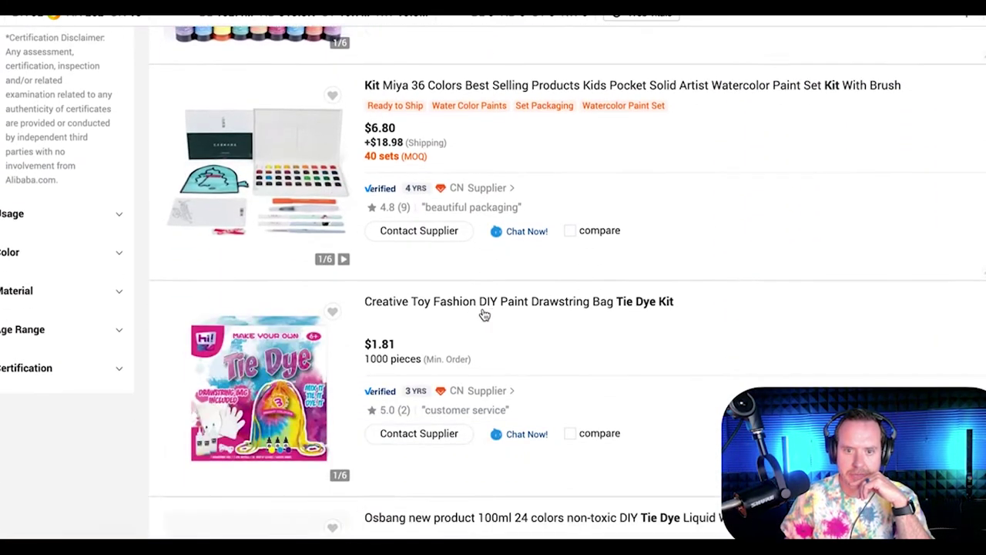
scroll(408, 403, "down", 4)
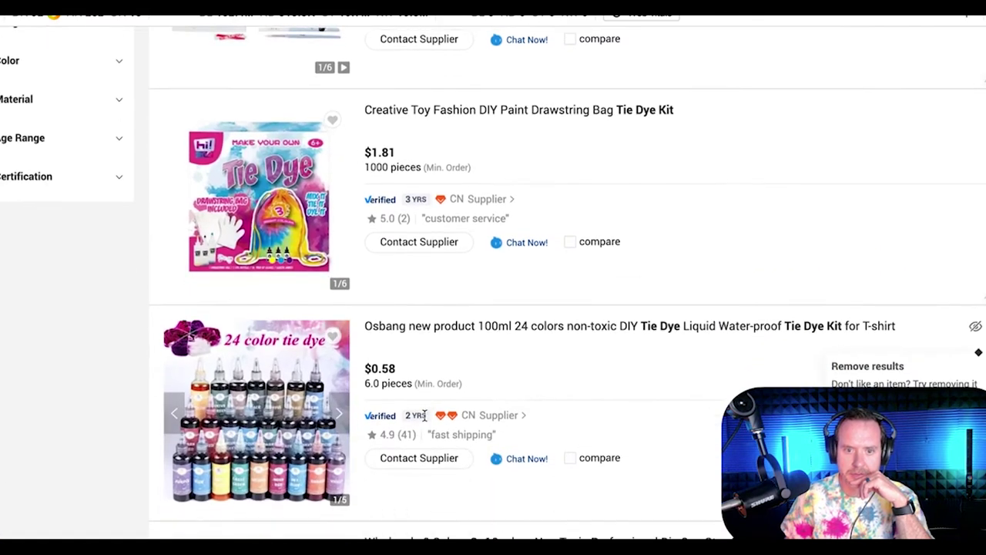
scroll(427, 420, "up", 10)
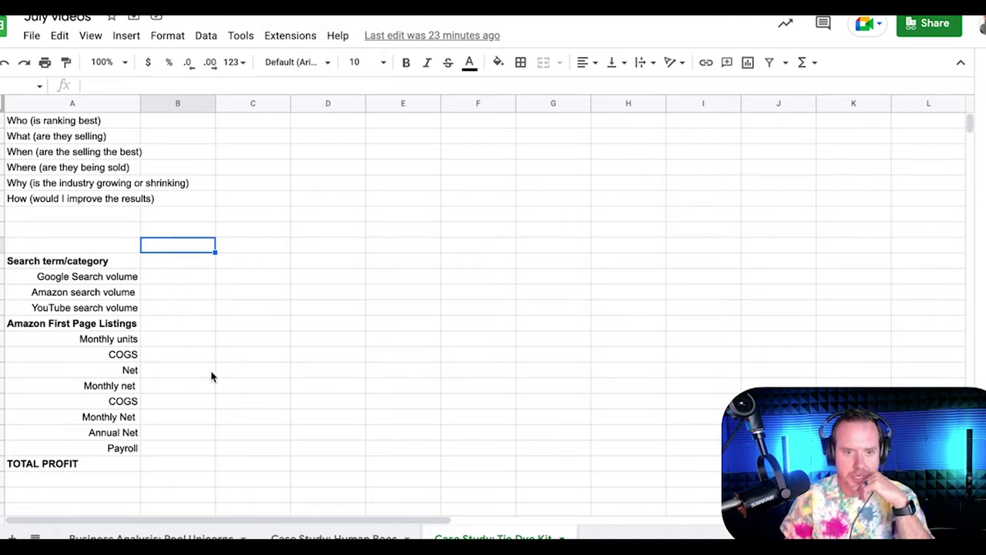
Switch to the Google Sheets tie dye case study and rename the COGS label below Monthly units as "Per unit COGS"
left_click(164, 357)
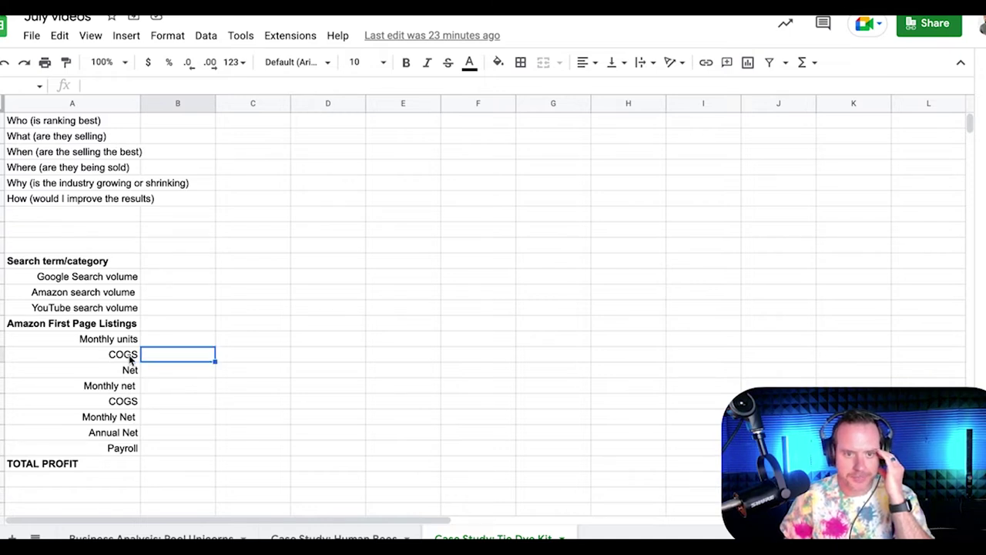
left_click(120, 359)
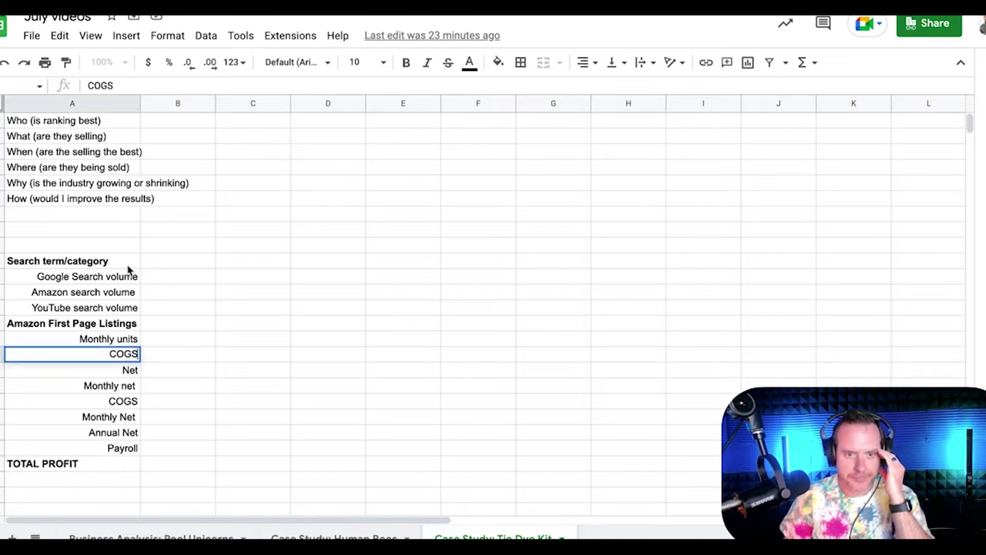
left_click(90, 86)
type("P3r Unit")
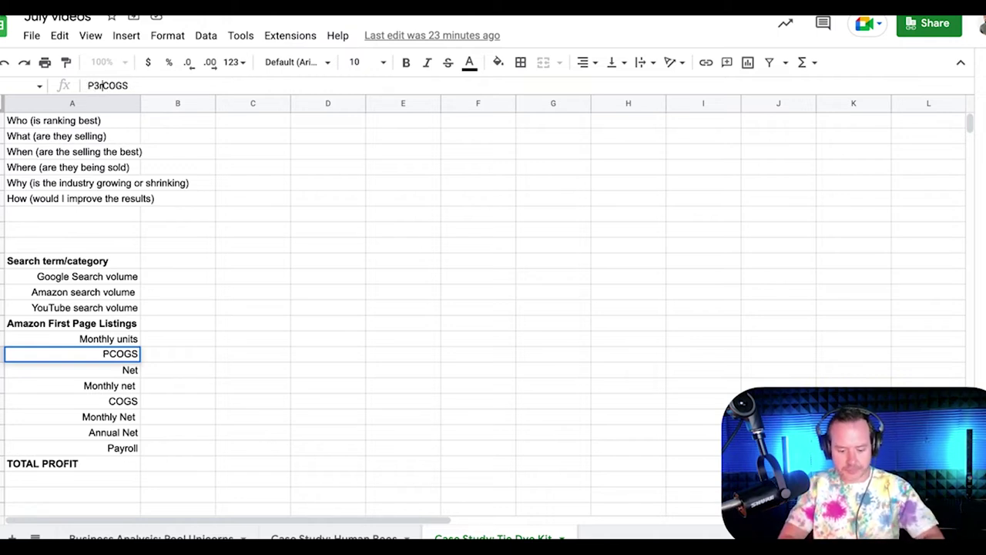
key("BackSpace")
key("BackSpace")
key("BackSpace")
key("BackSpace")
key("BackSpace")
key("BackSpace")
key("BackSpace")
type("er unit")
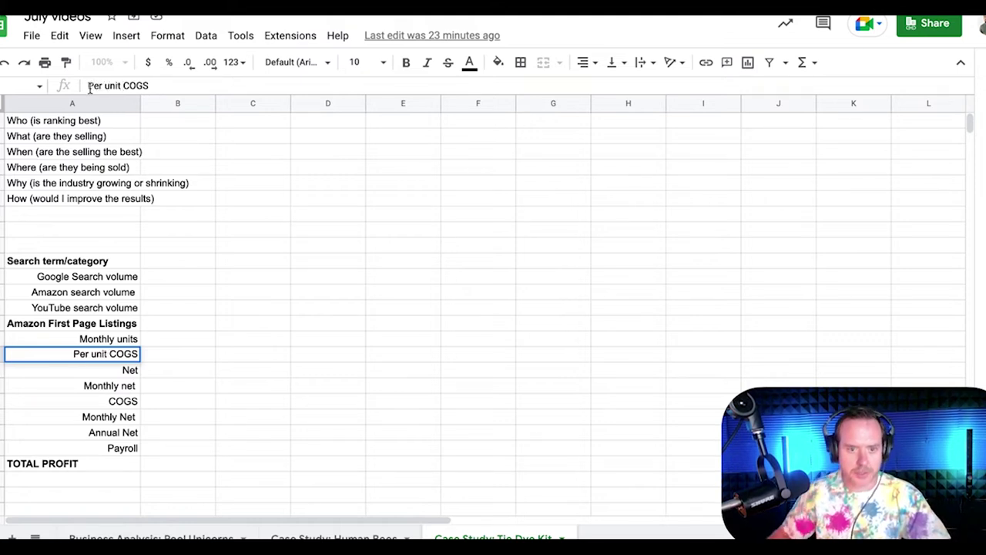
Enter 2 as the per unit COGS value and format the cell as currency
left_click(178, 359)
type("2")
key("Tab")
left_click(177, 355)
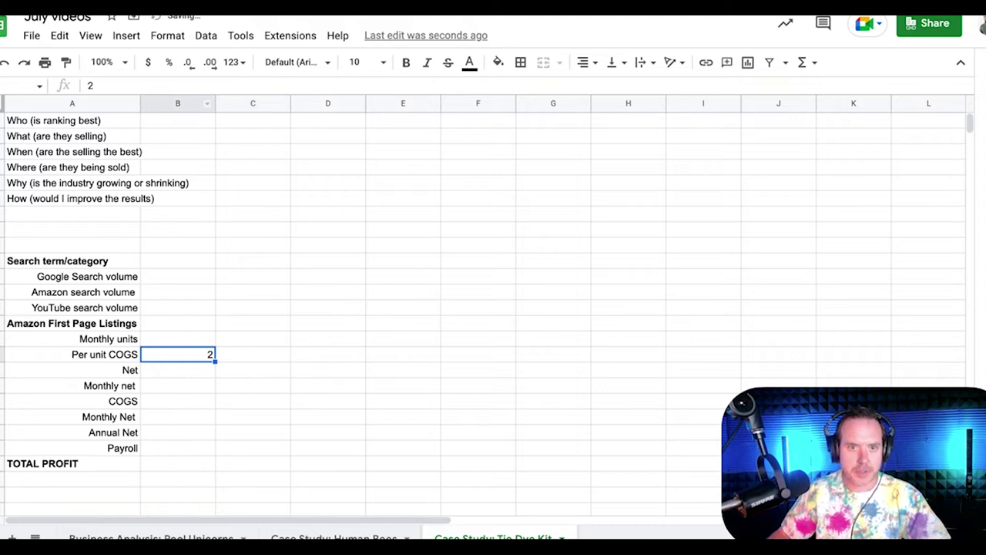
left_click(148, 61)
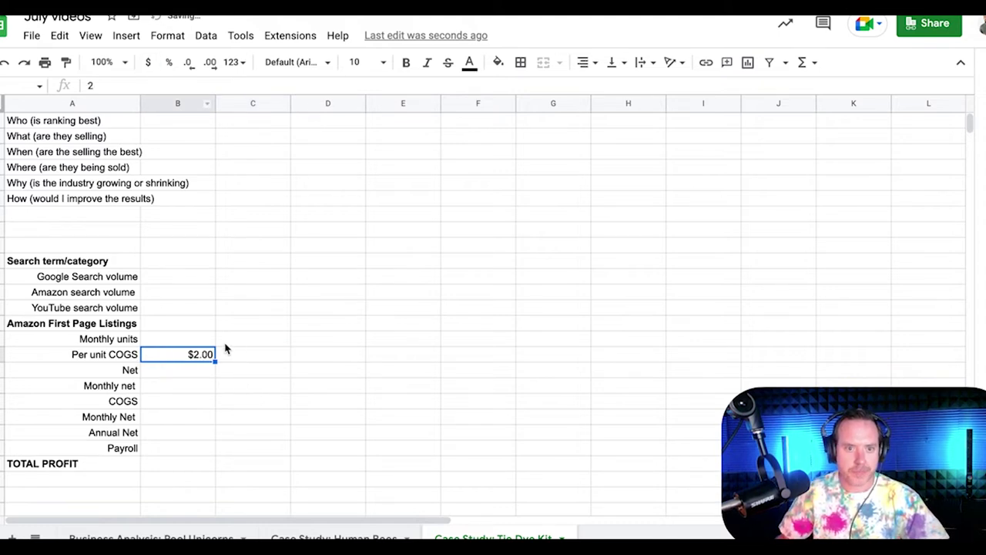
scroll(191, 342, "right", 3)
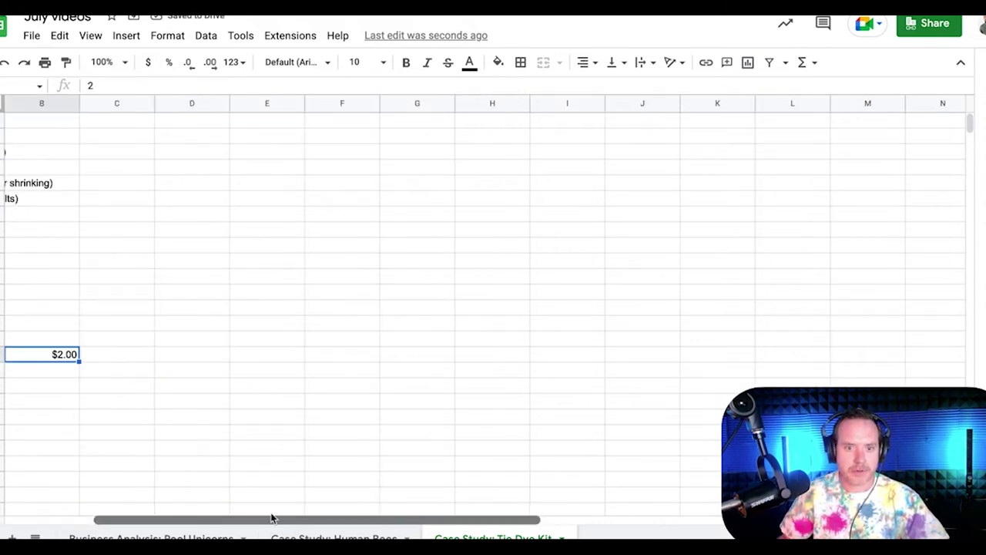
left_click_drag(272, 517, 182, 517)
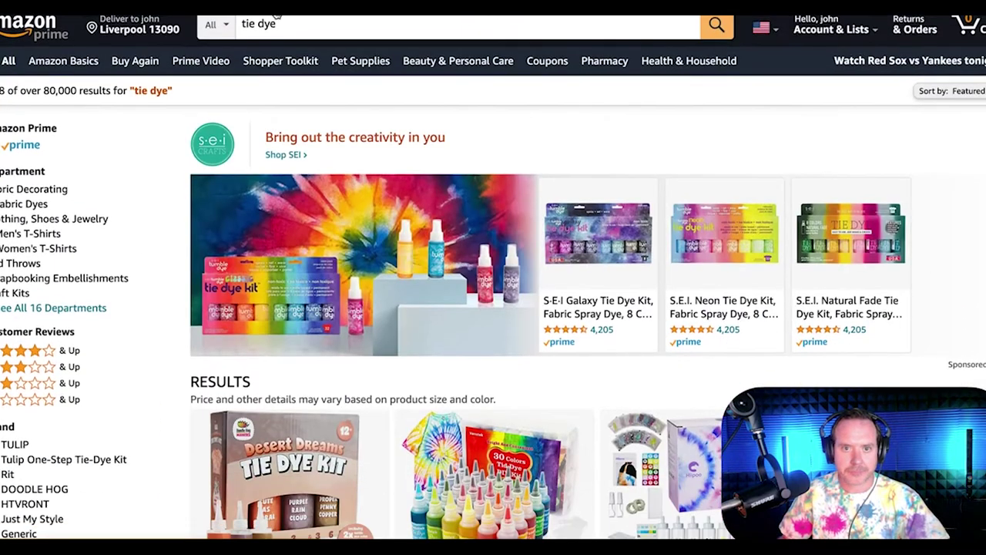
Switch to Amazon and extend the product search to "tie dye kit"
left_click(276, 21)
type("kit")
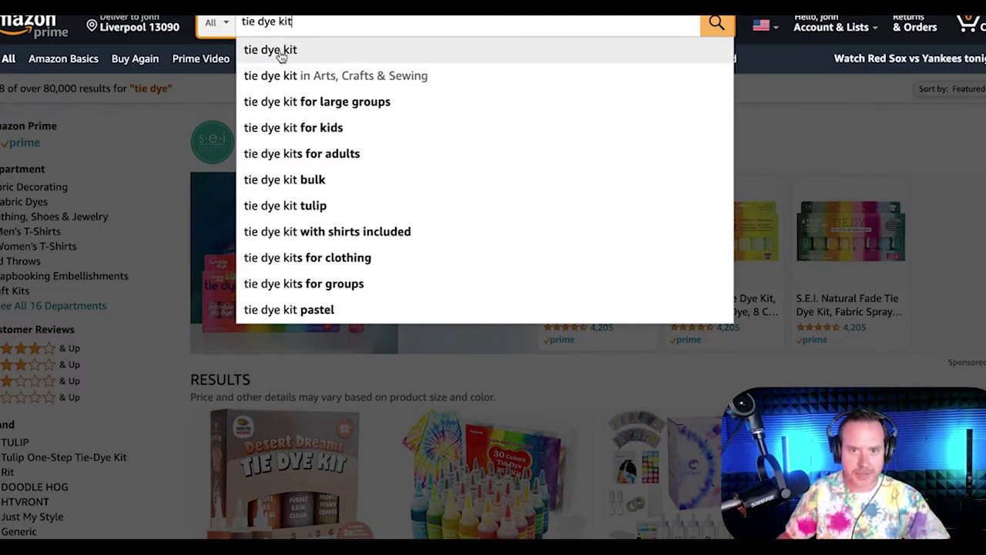
key("Return")
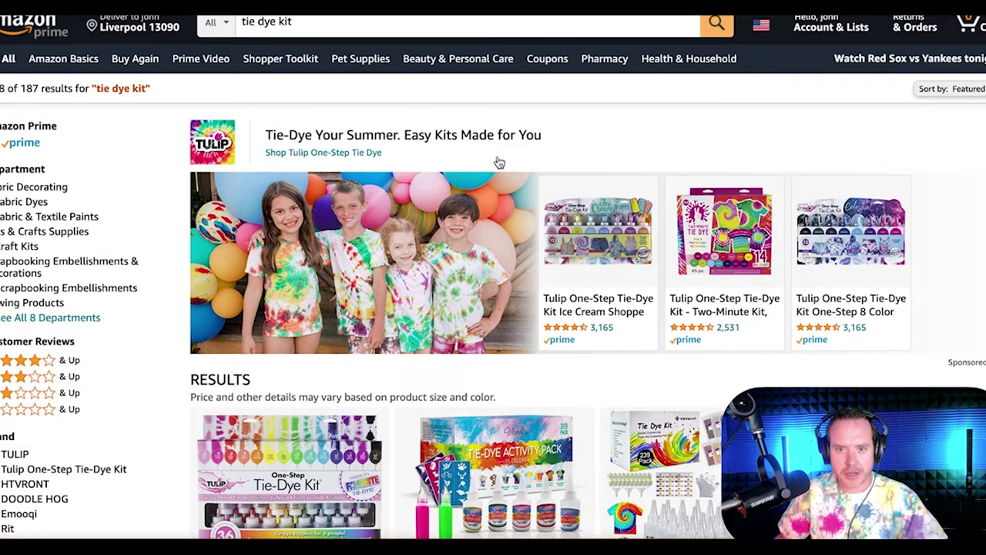
Examine the first Amazon tie dye kit results for prices, ratings, monthly sales, revenue and net figures
scroll(462, 207, "down", 5)
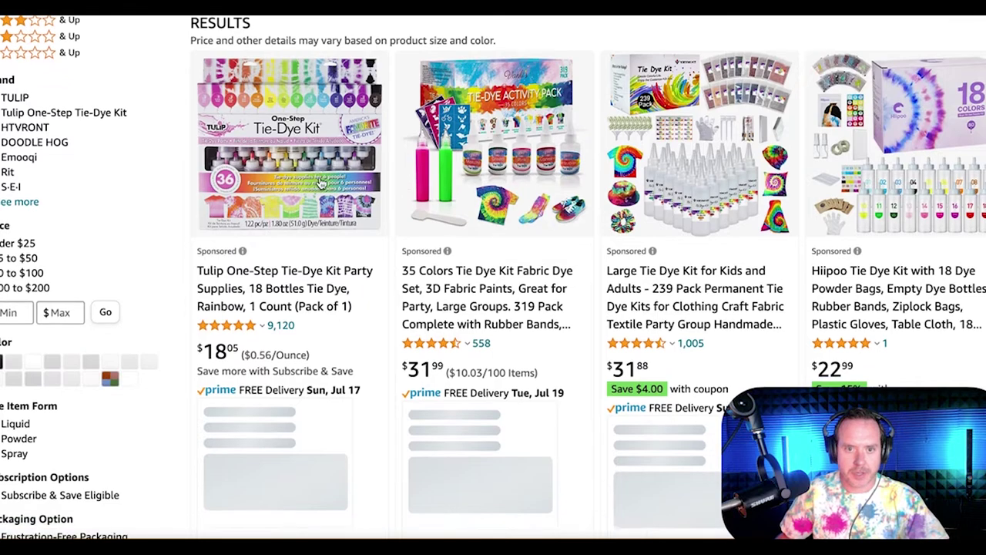
scroll(320, 179, "down", 1)
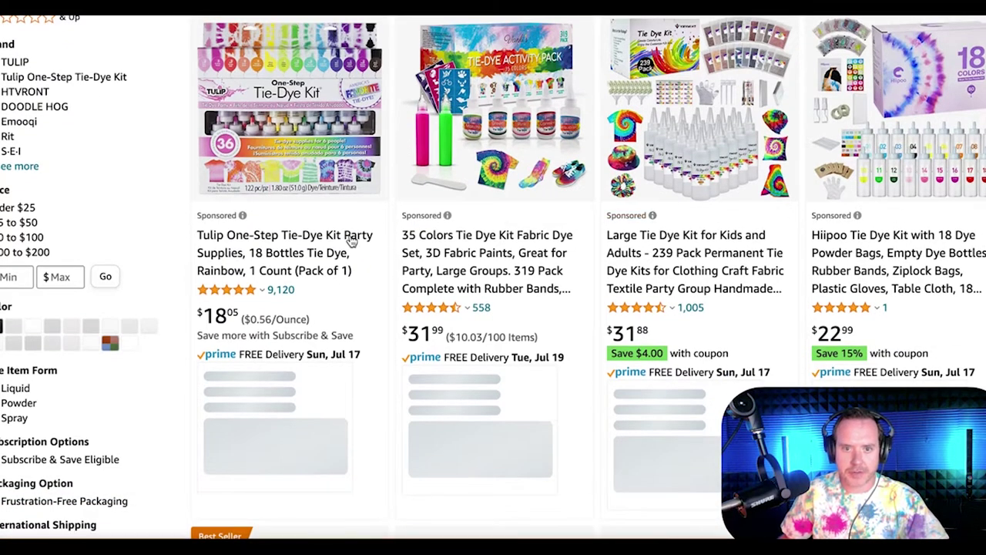
scroll(379, 256, "down", 7)
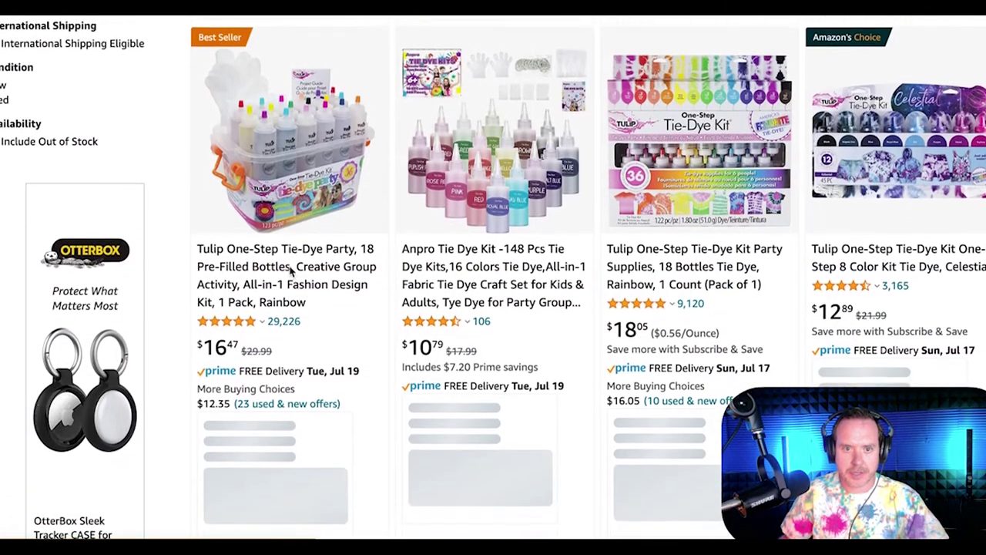
scroll(432, 262, "down", 1)
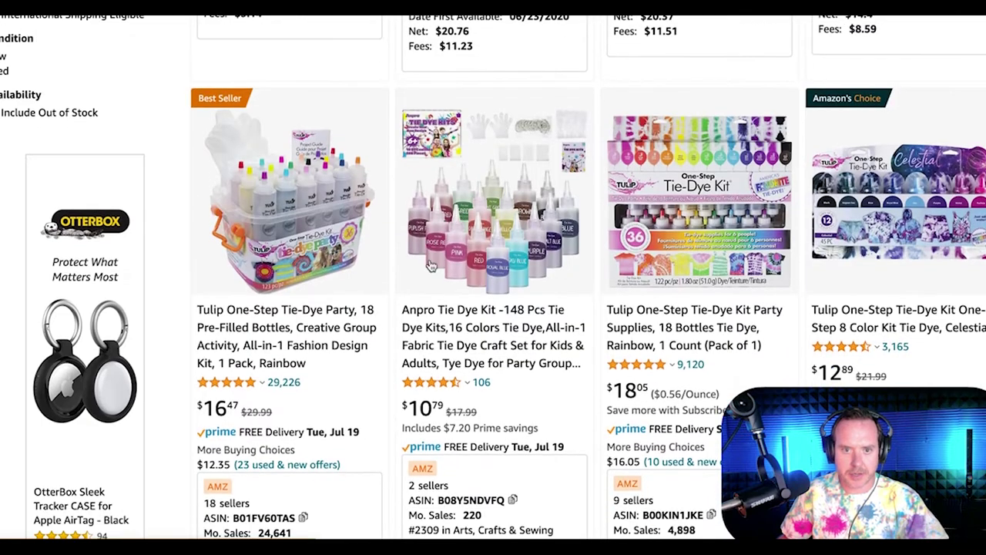
scroll(281, 292, "down", 1)
scroll(316, 285, "down", 1)
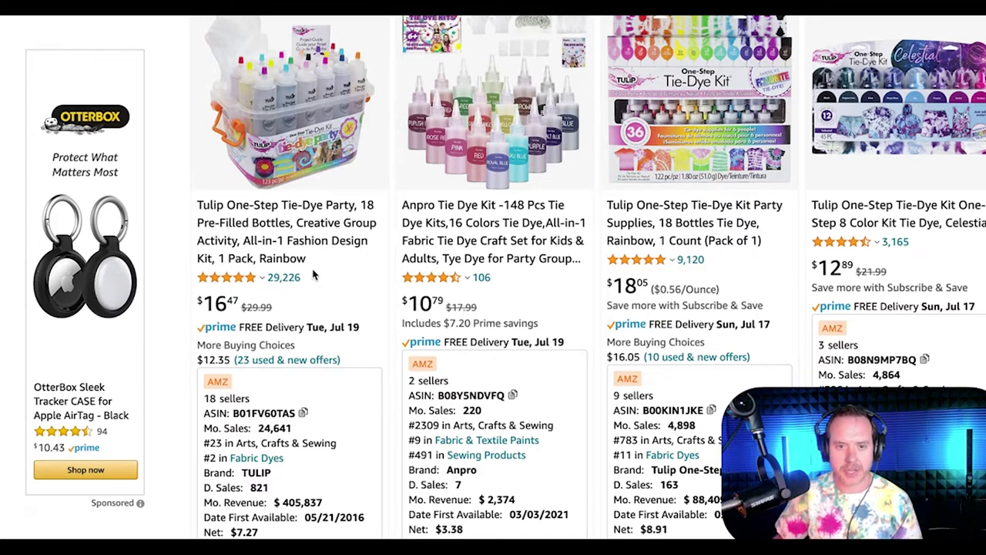
scroll(313, 275, "down", 1)
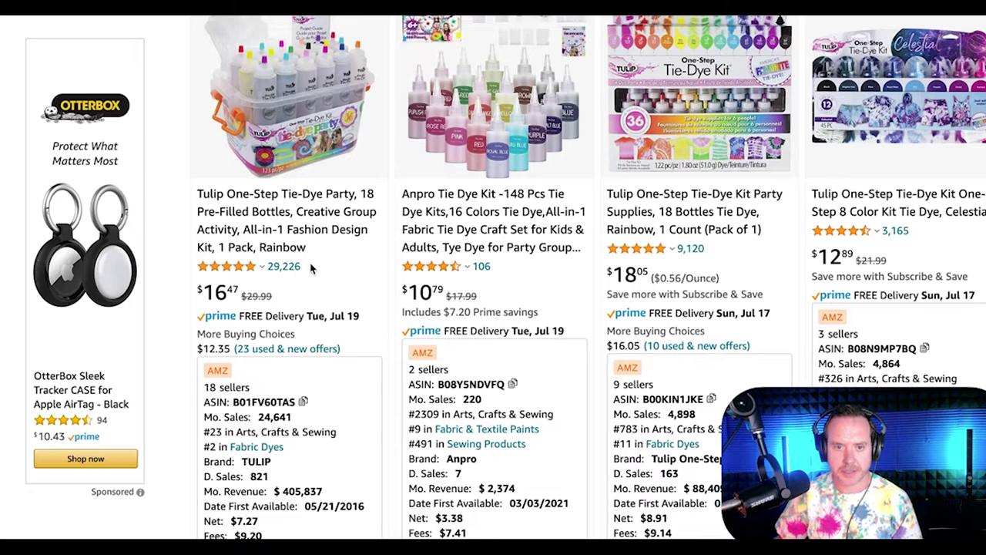
scroll(329, 261, "down", 1)
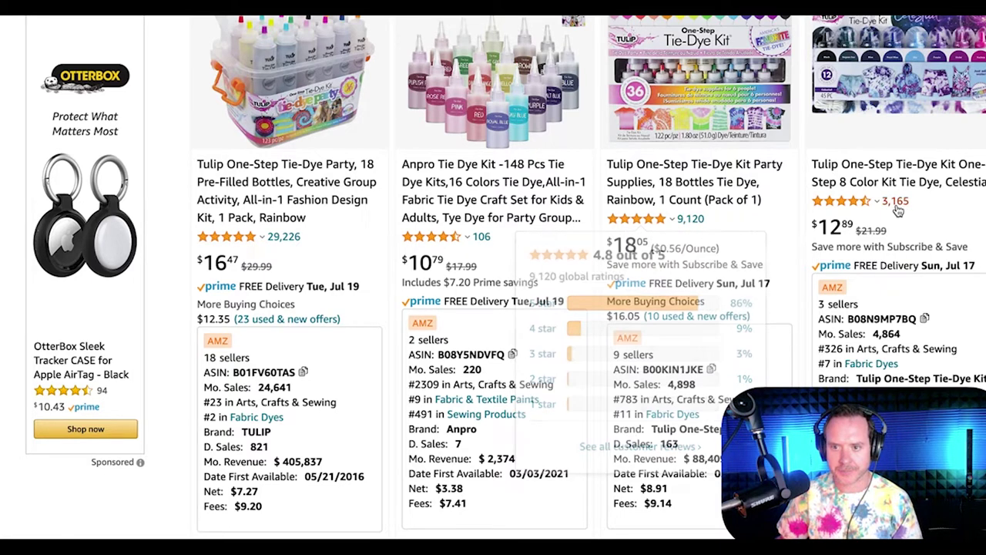
mouse_move(903, 209)
scroll(956, 200, "down", 1)
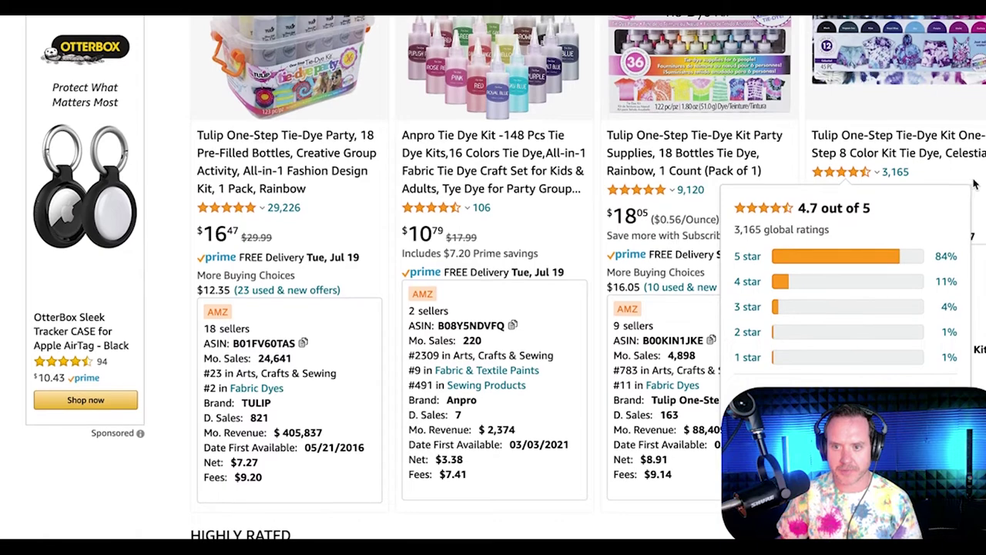
scroll(974, 185, "down", 3)
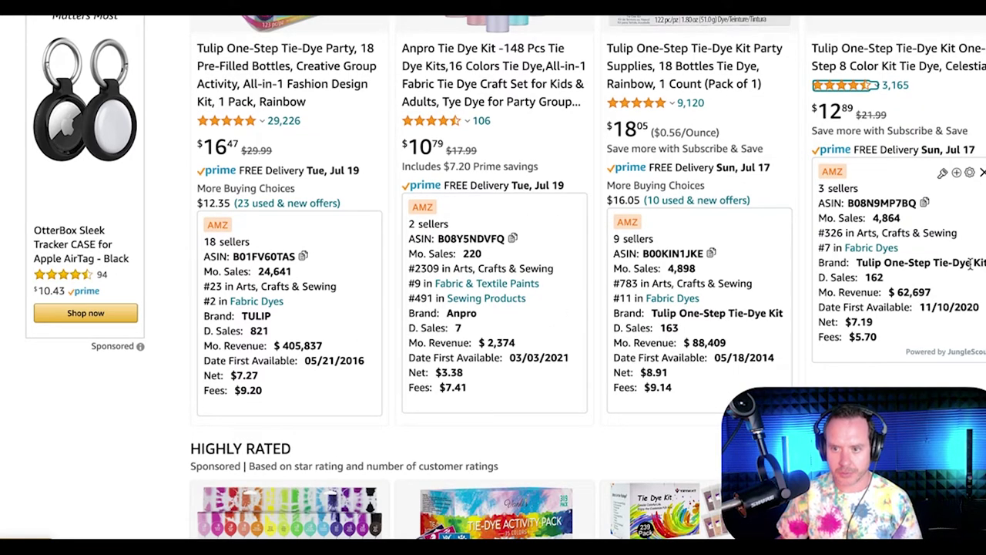
Compare sales and net data of the kits in Amazon's Highly Rated section and the results below it
scroll(560, 311, "down", 8)
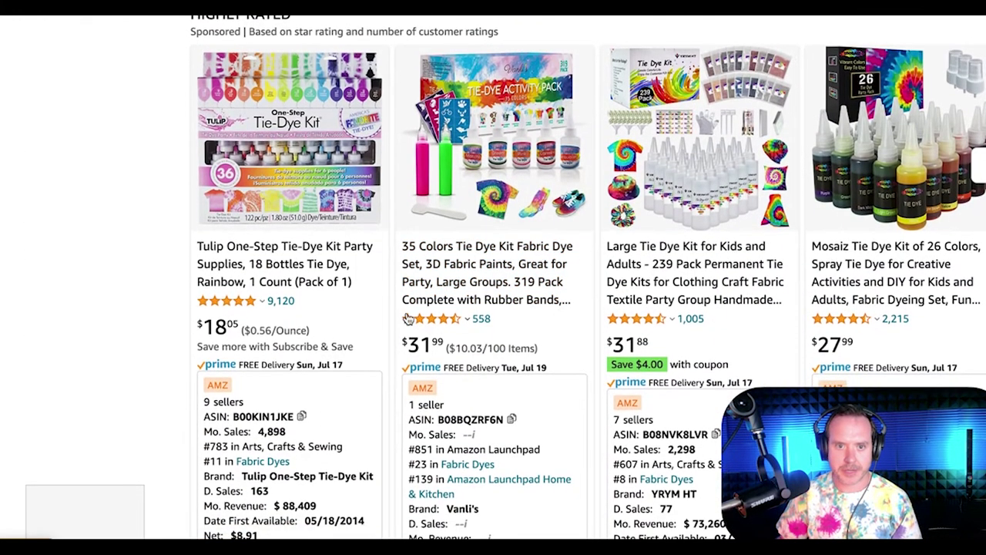
mouse_move(432, 241)
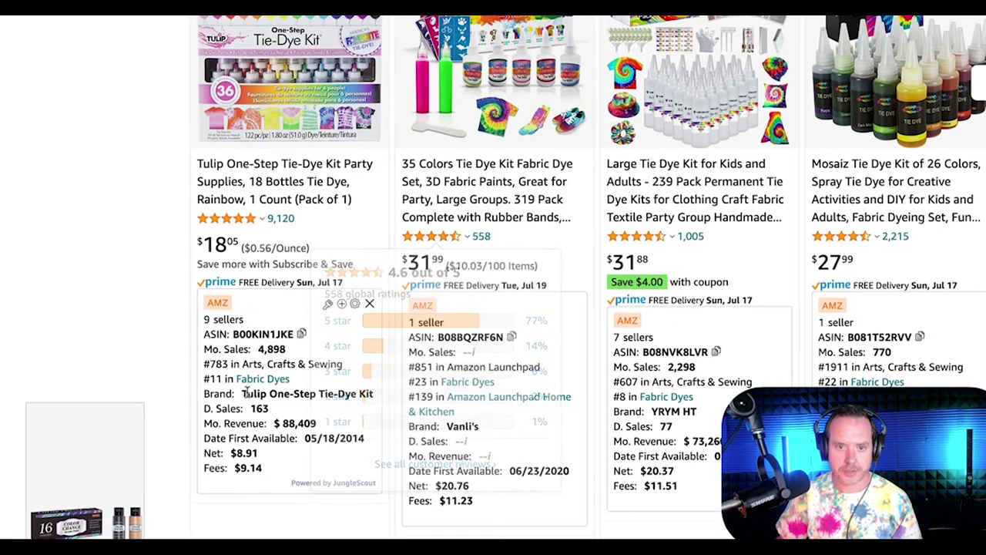
scroll(357, 409, "down", 6)
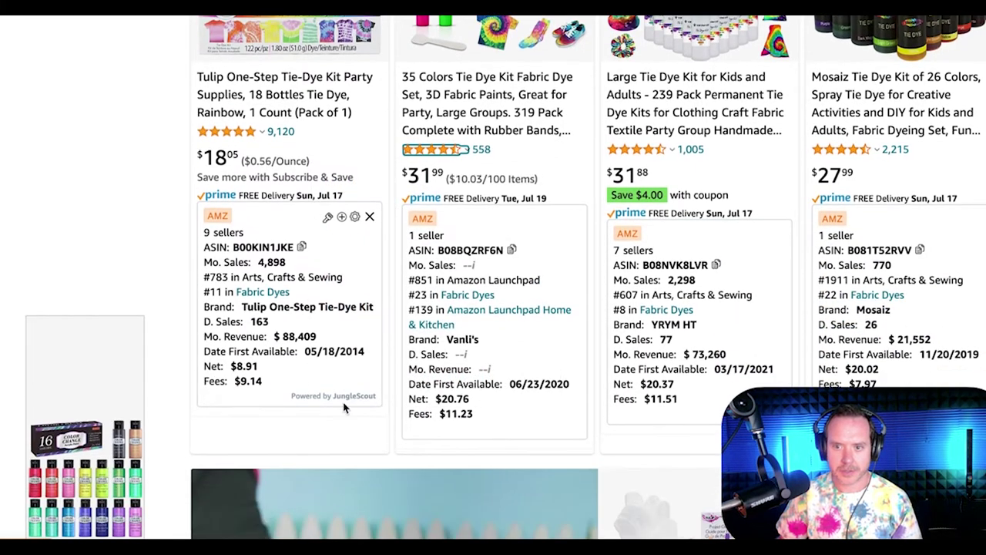
scroll(345, 409, "down", 5)
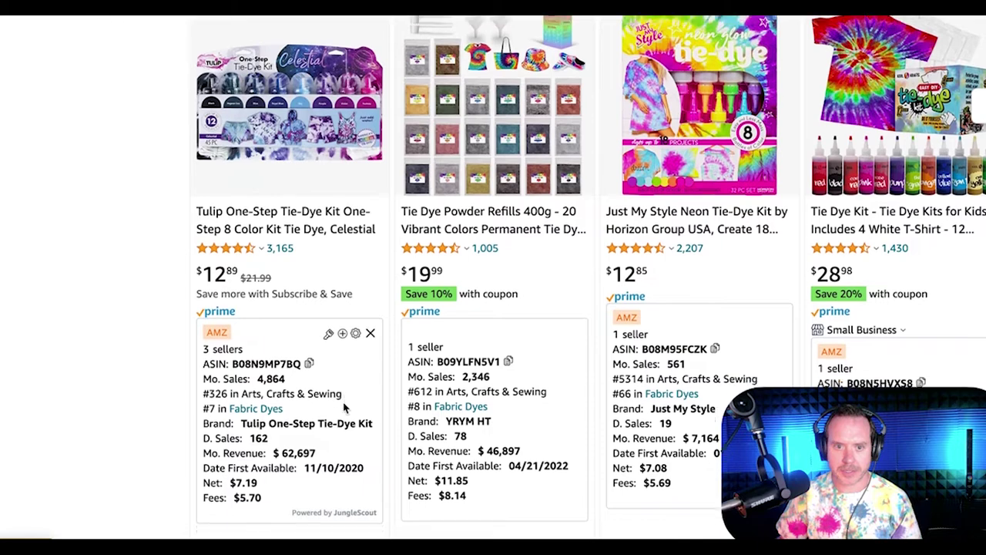
scroll(391, 343, "down", 5)
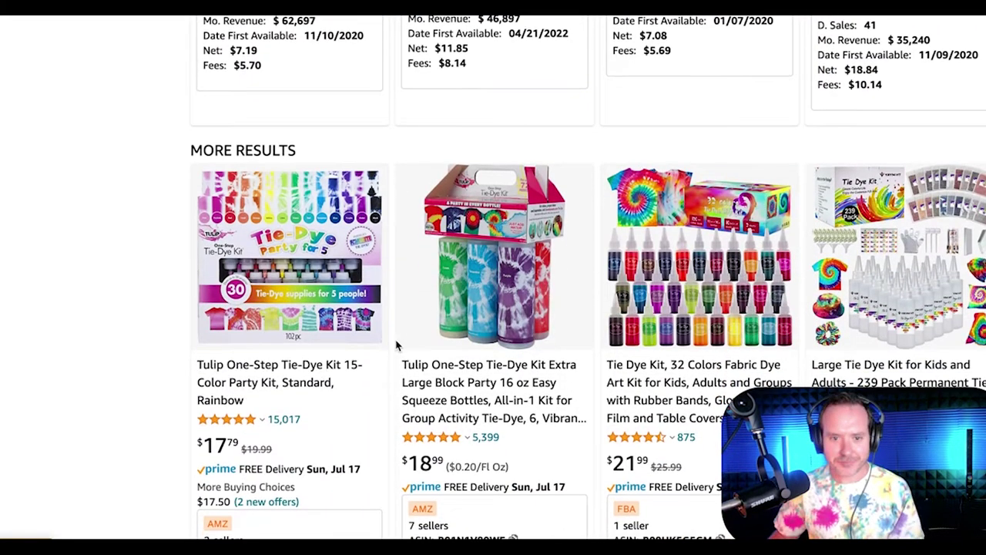
scroll(231, 366, "down", 1)
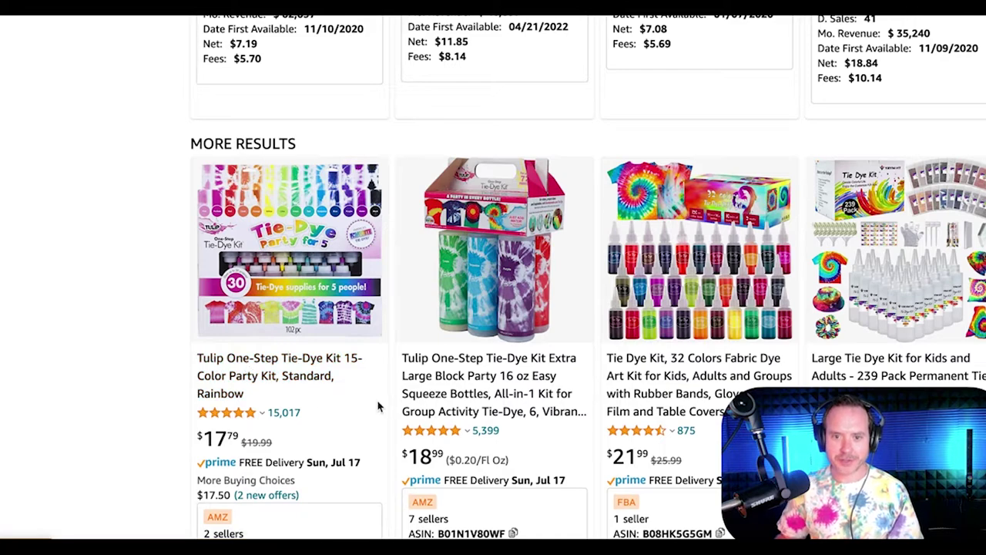
scroll(385, 402, "up", 3)
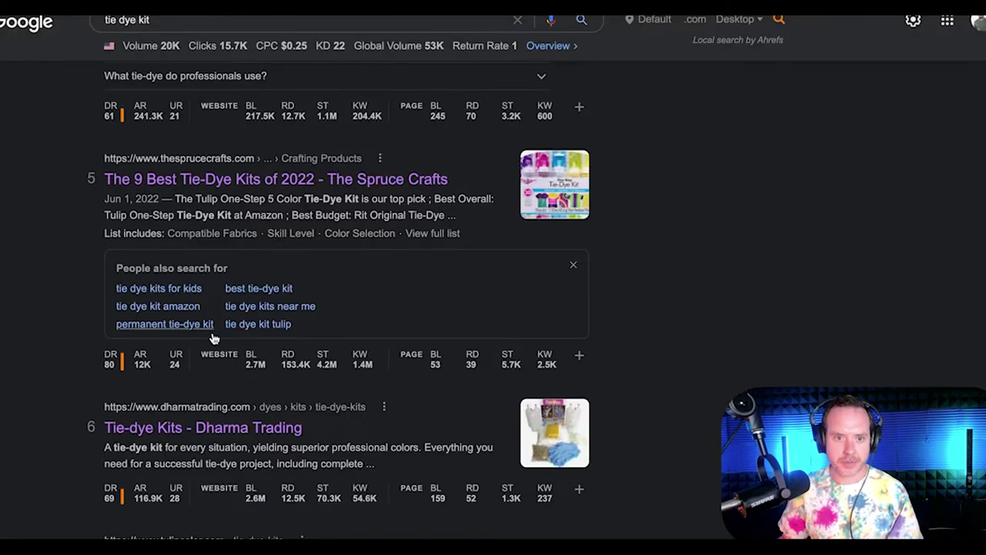
Switch to the Google results for "tie dye kit" and examine the ads and top-ranking sites
scroll(231, 323, "down", 15)
scroll(199, 305, "up", 4)
scroll(194, 295, "up", 9)
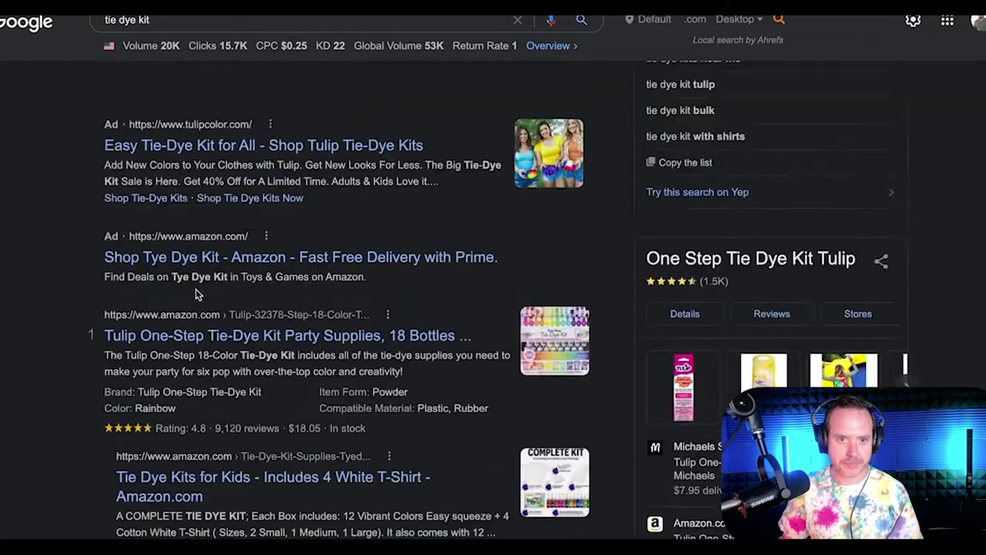
scroll(215, 187, "down", 3)
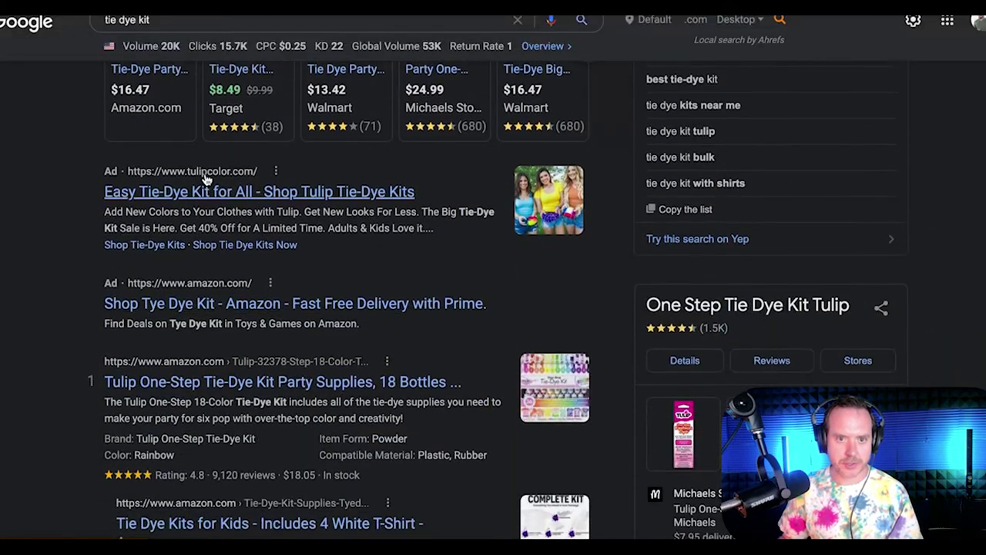
Return to the Amazon "tie dye kit" results and examine the seller and sales data of the first listing rows
scroll(207, 178, "up", 1)
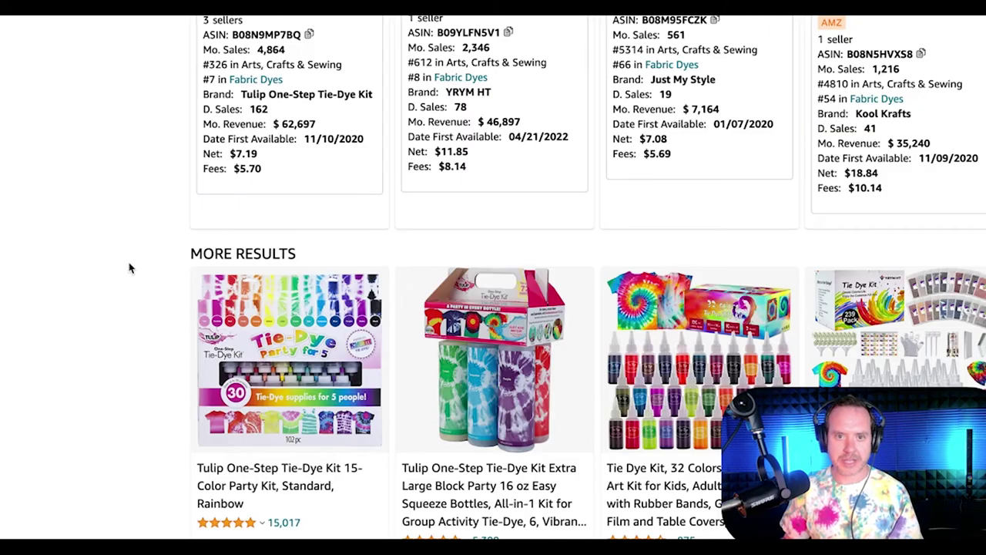
scroll(118, 265, "up", 15)
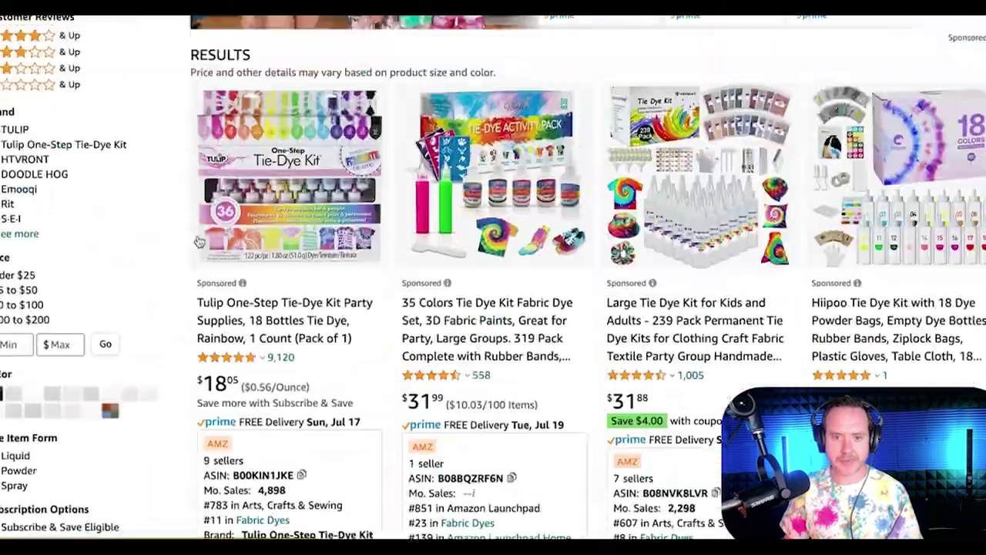
scroll(193, 230, "up", 2)
scroll(194, 232, "down", 5)
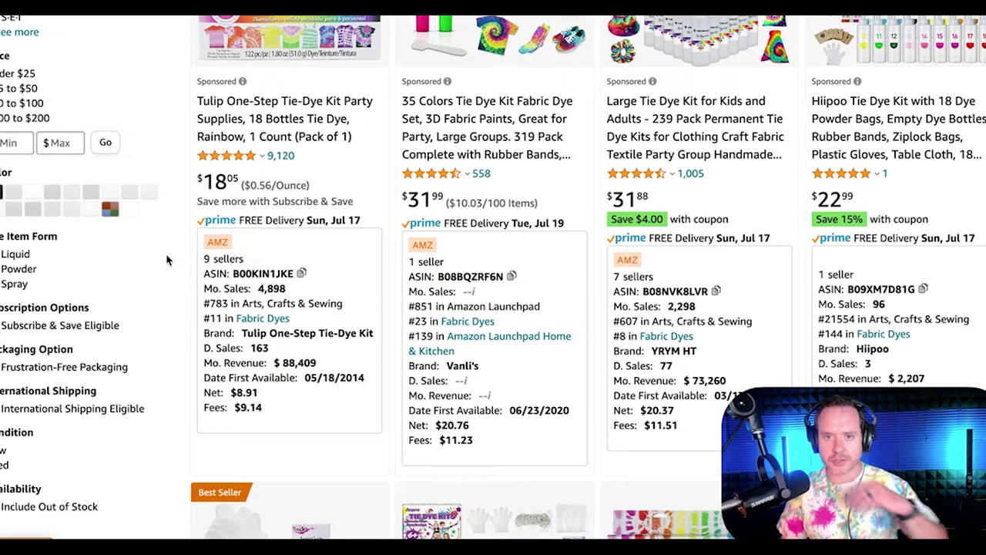
scroll(167, 259, "down", 6)
scroll(167, 260, "down", 3)
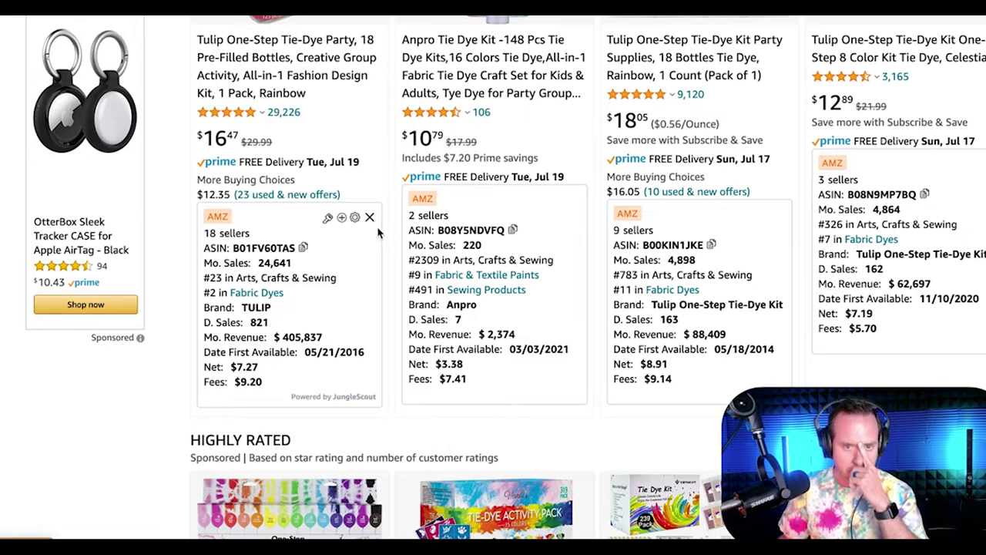
left_click(477, 15)
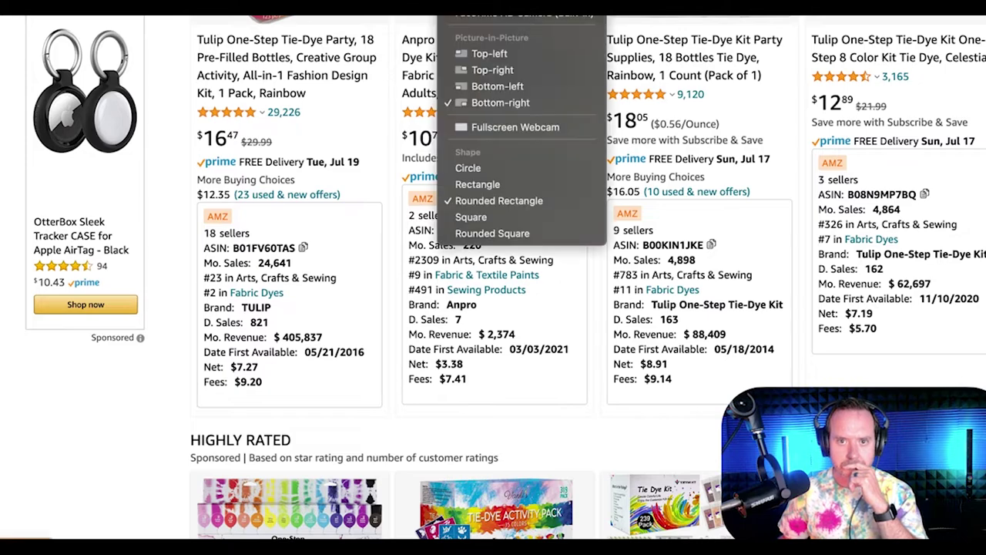
left_click(509, 128)
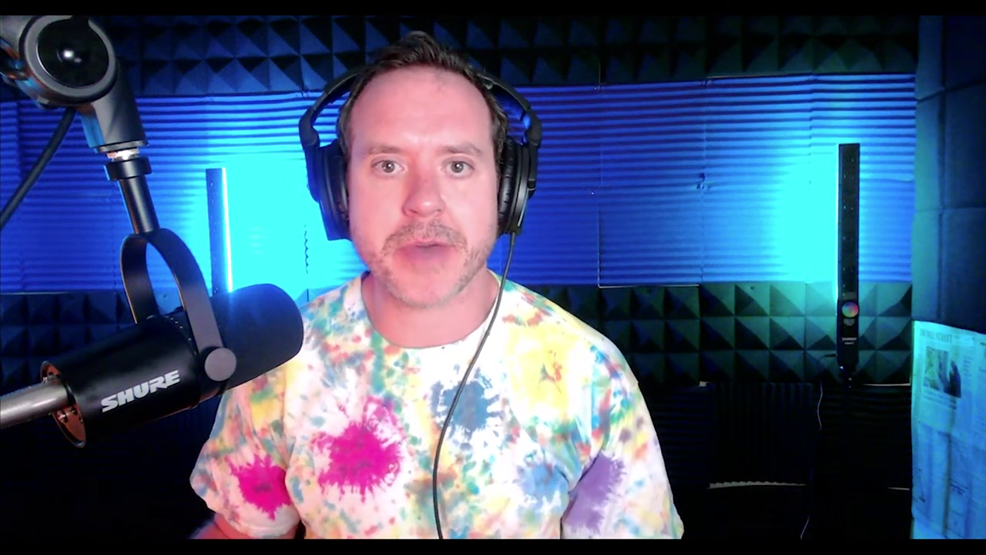
left_click(446, 7)
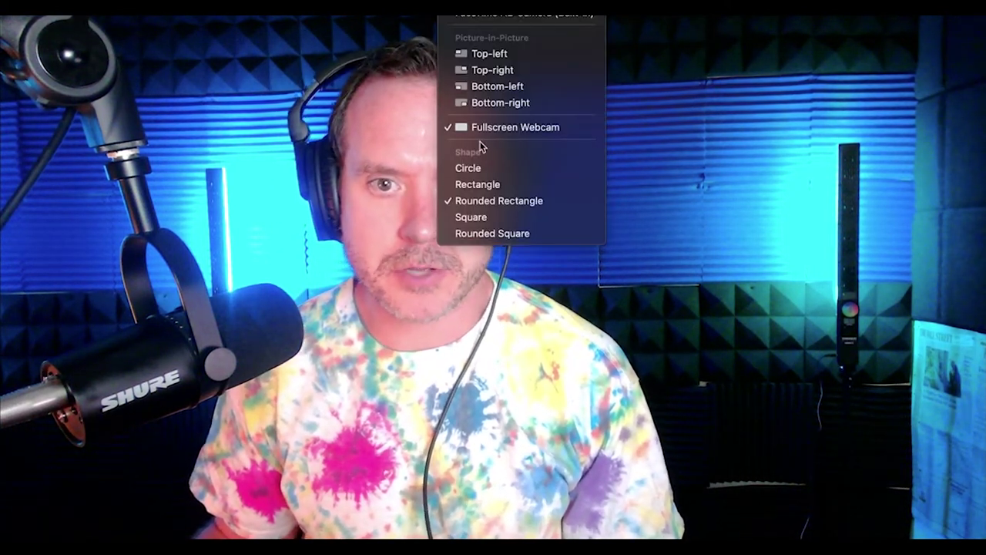
left_click(498, 87)
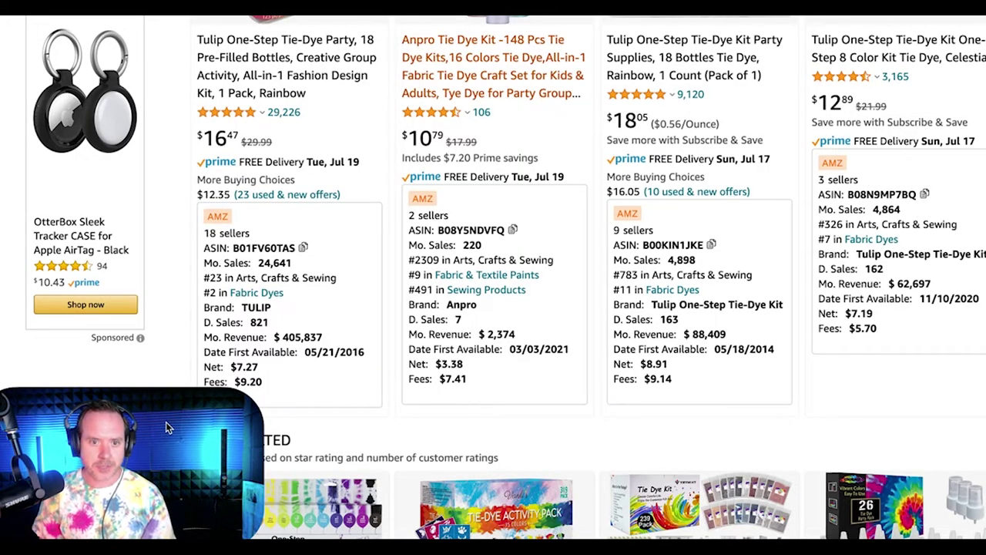
Compare reviews, monthly sales, revenue and net of the best-seller row with the kits in the Highly Rated section
scroll(349, 356, "up", 2)
scroll(349, 357, "up", 1)
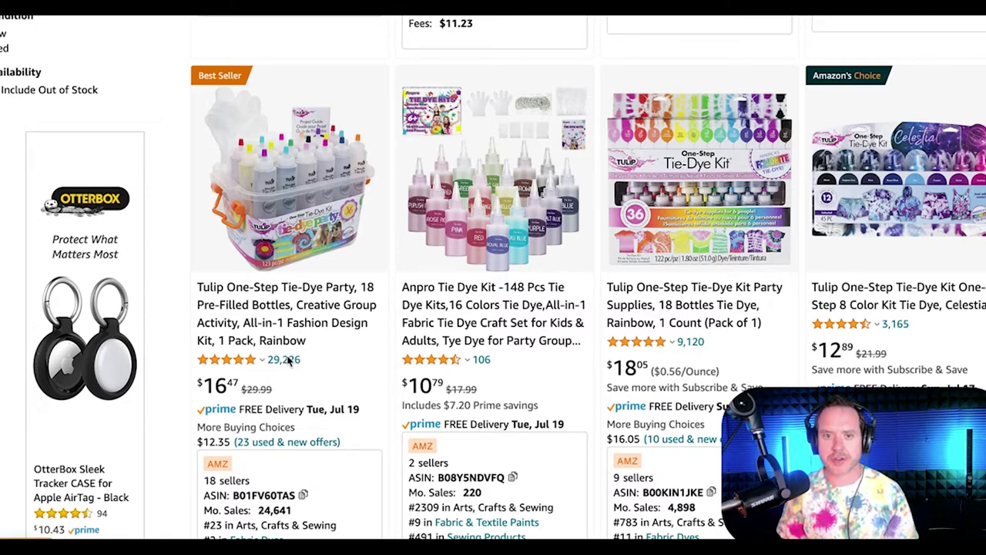
scroll(289, 360, "down", 1)
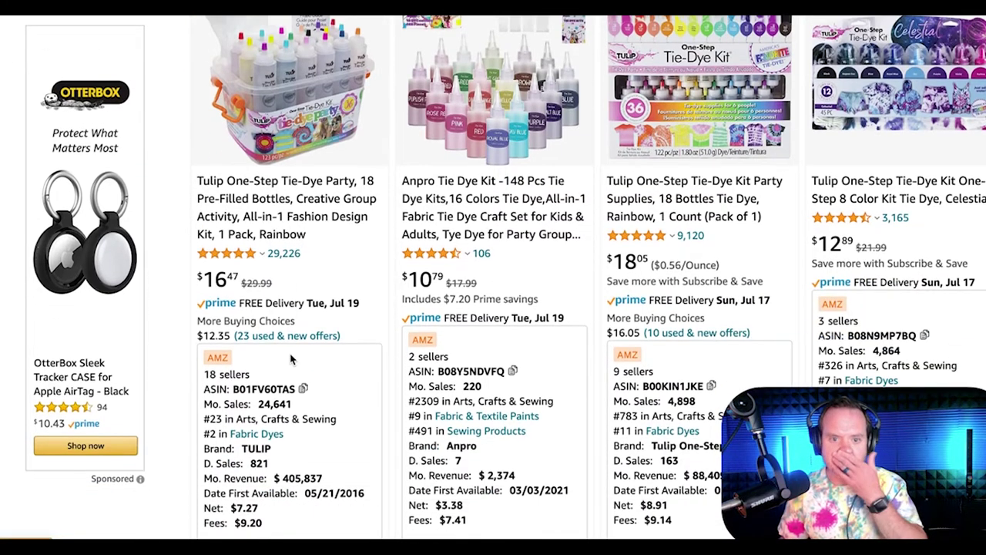
scroll(312, 324, "down", 1)
scroll(312, 324, "down", 1)
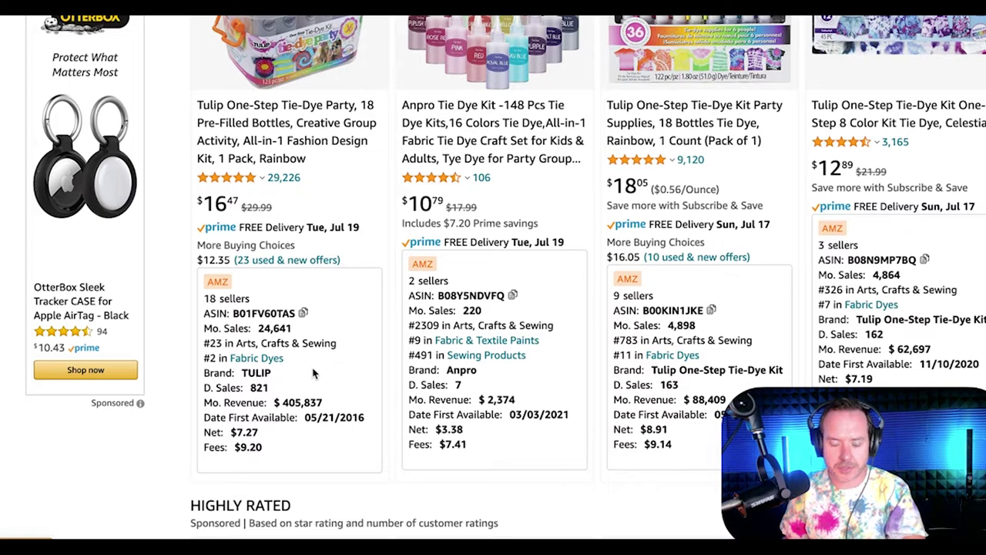
scroll(313, 368, "down", 1)
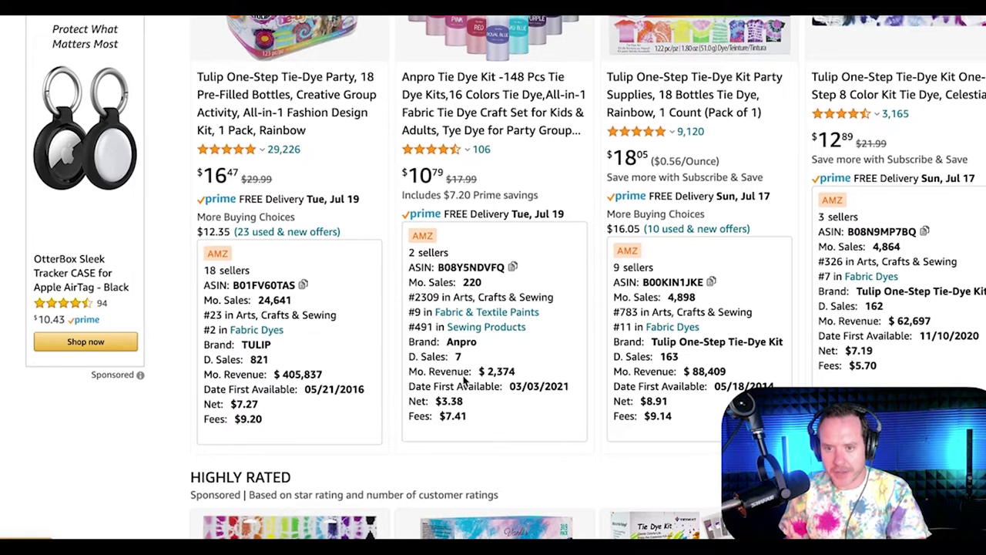
scroll(465, 378, "down", 1)
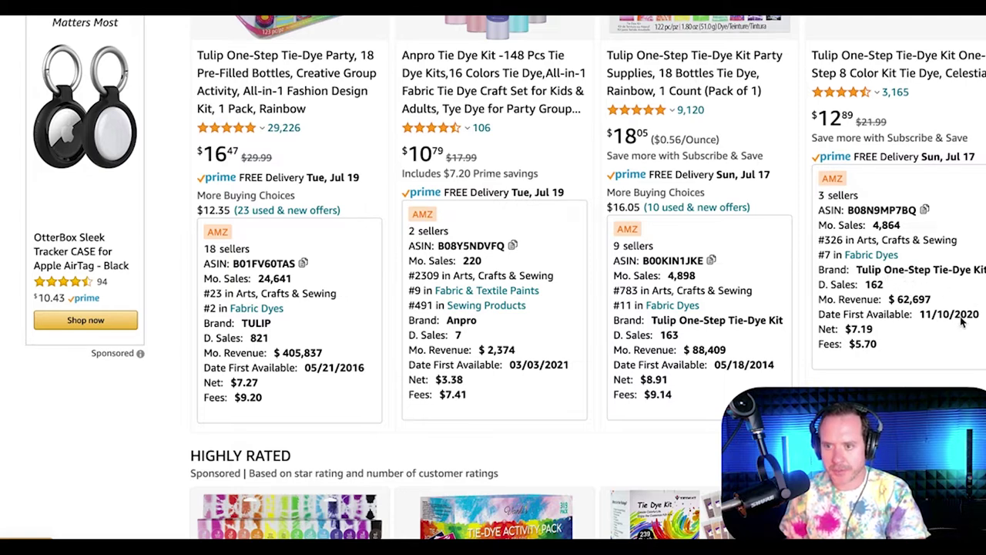
scroll(343, 329, "down", 9)
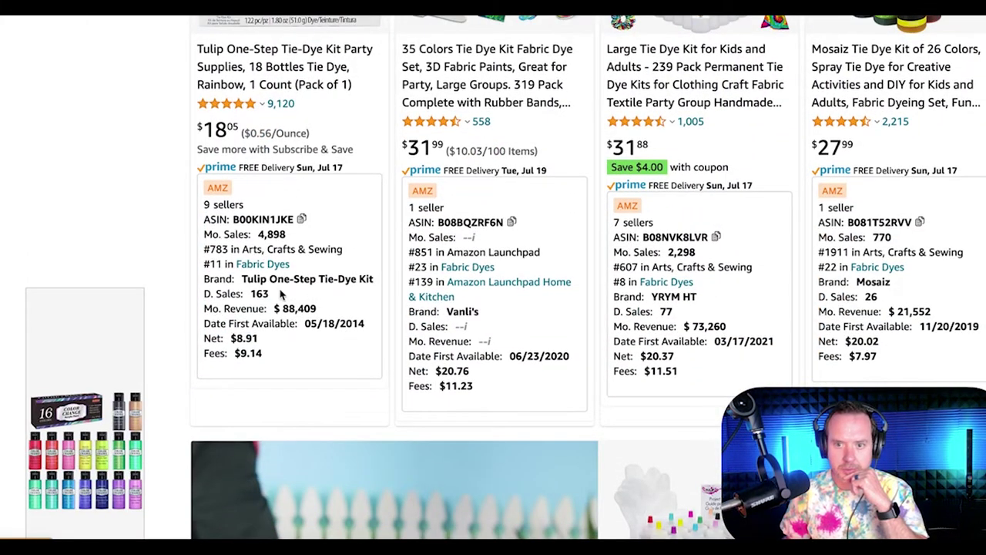
scroll(299, 292, "up", 5)
scroll(299, 292, "down", 9)
scroll(299, 291, "down", 3)
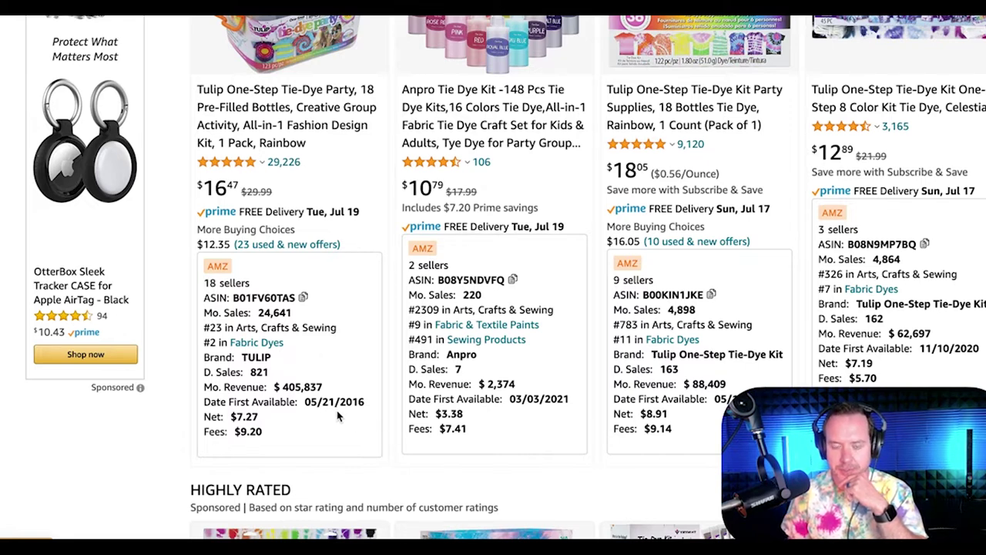
Examine the price, monthly sales, monthly revenue and net of the best-selling Tulip One-Step Tie-Dye Party kit
scroll(304, 357, "up", 3)
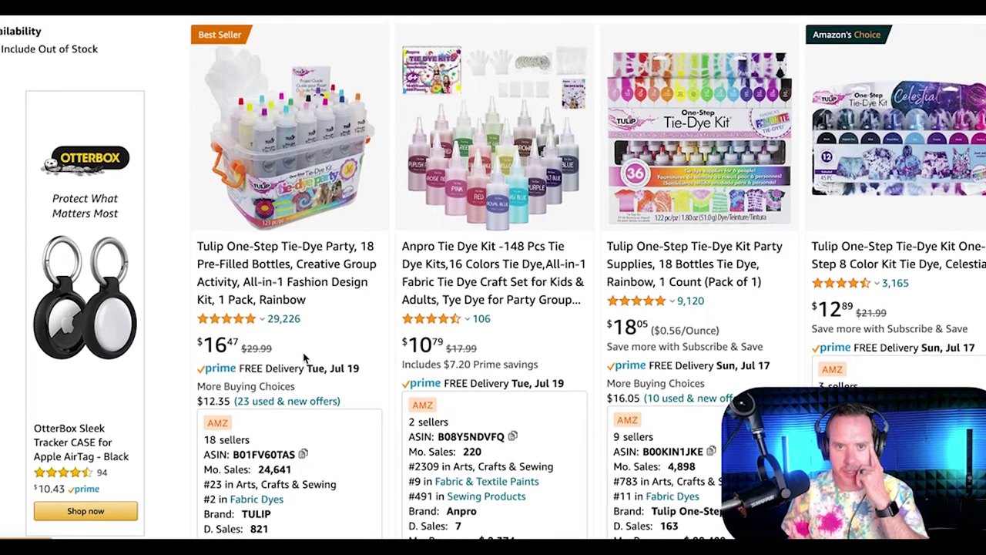
scroll(323, 409, "down", 1)
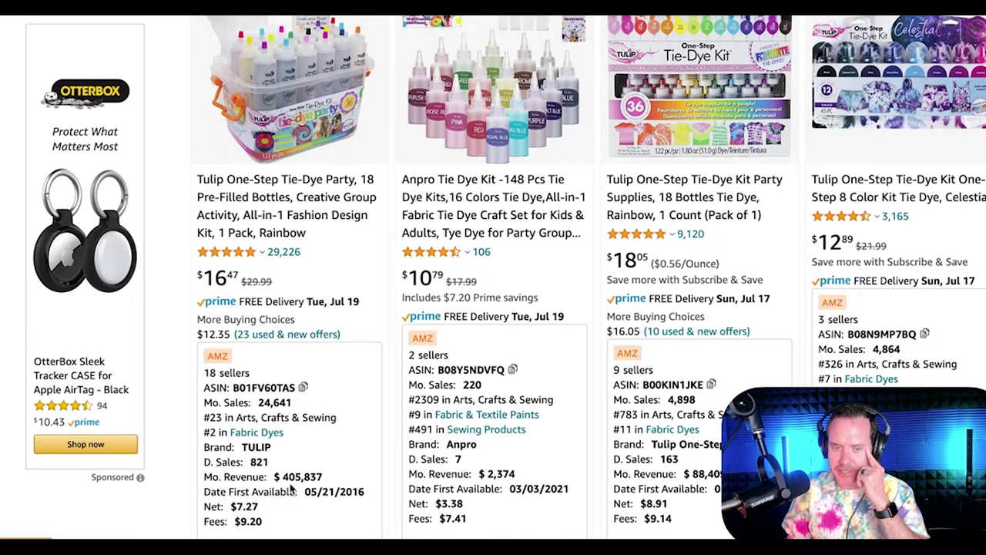
scroll(312, 466, "down", 1)
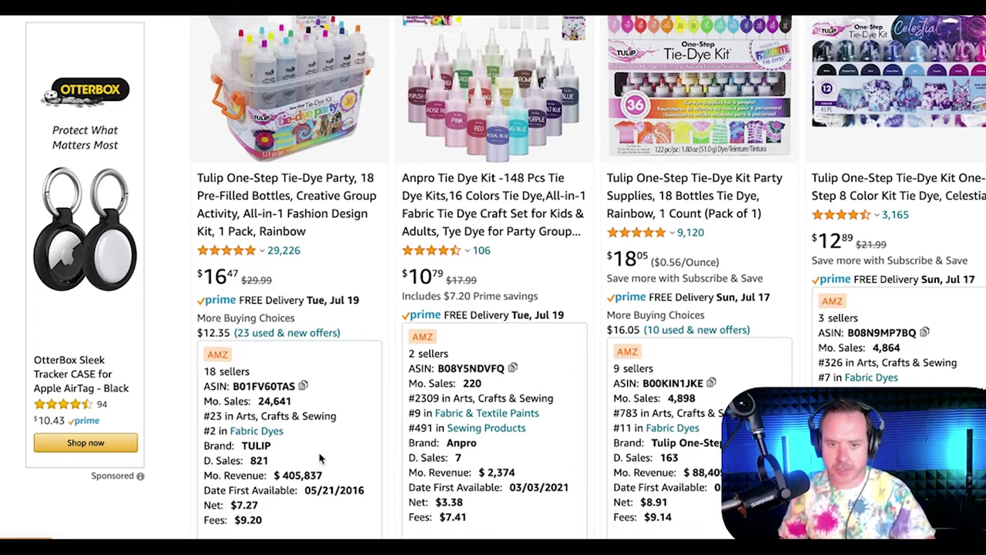
scroll(328, 408, "down", 1)
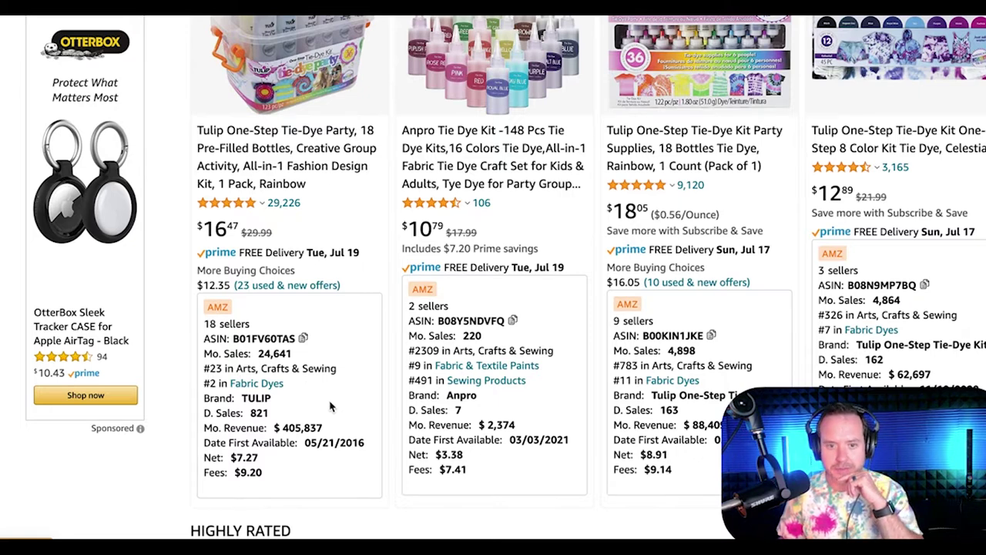
scroll(331, 406, "down", 1)
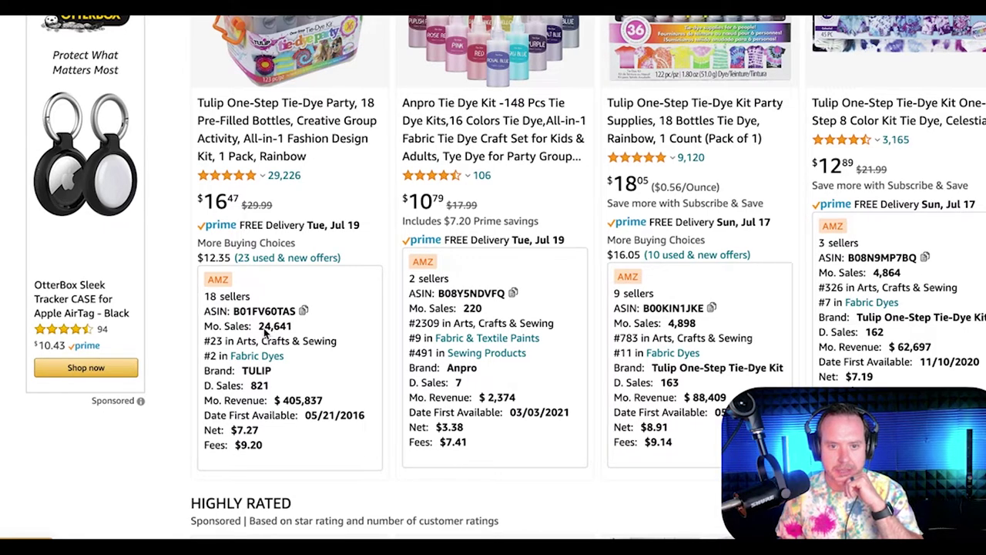
scroll(262, 331, "up", 1)
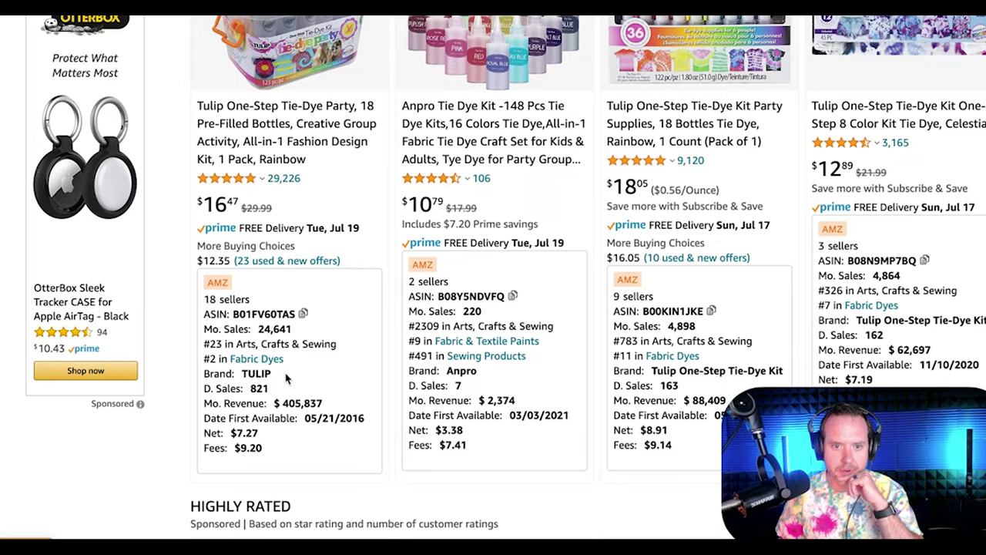
scroll(278, 399, "down", 1)
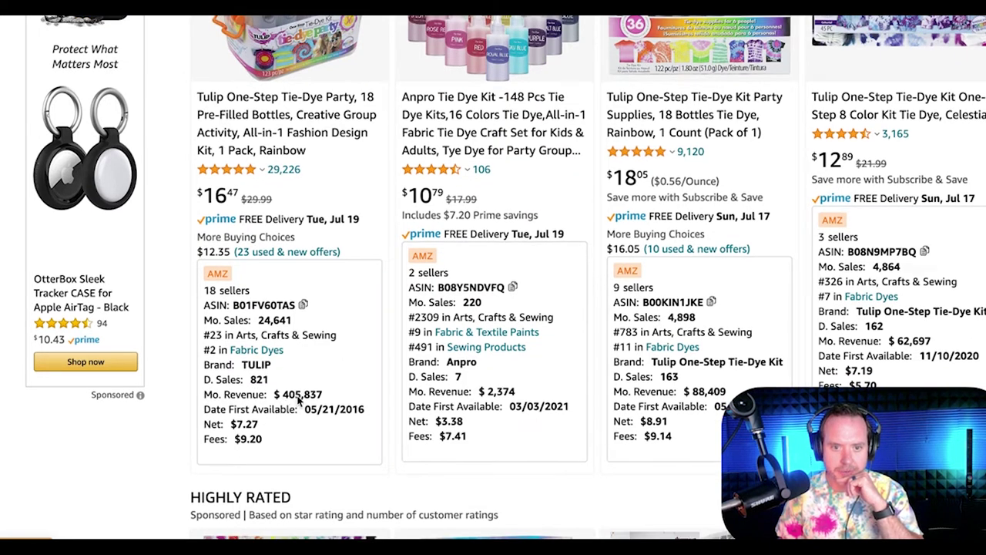
Copy the best-selling Tulip kit's monthly revenue, 405,837, and switch to the tie dye kit case study spreadsheet
left_click_drag(282, 393, 329, 395)
key("ctrl+c")
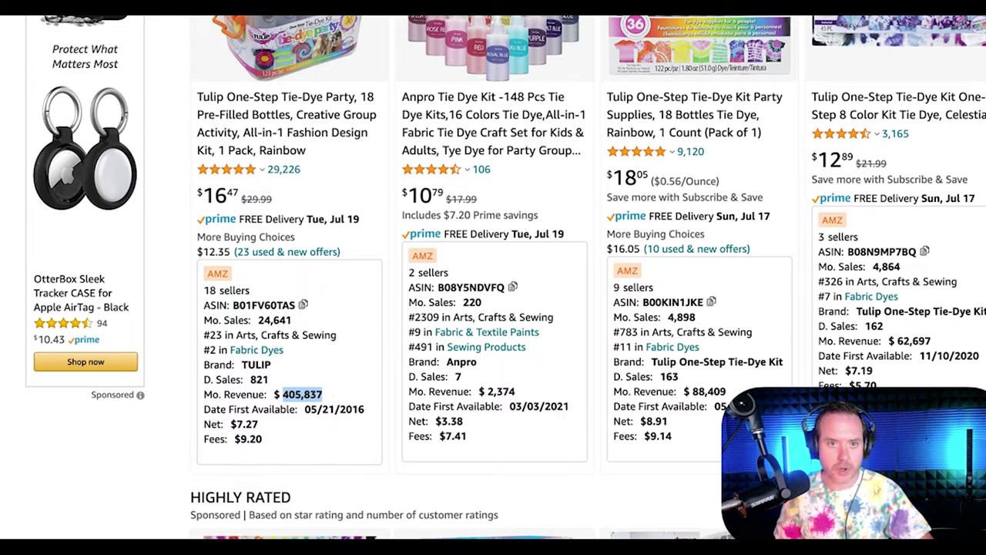
key("ctrl+Tab")
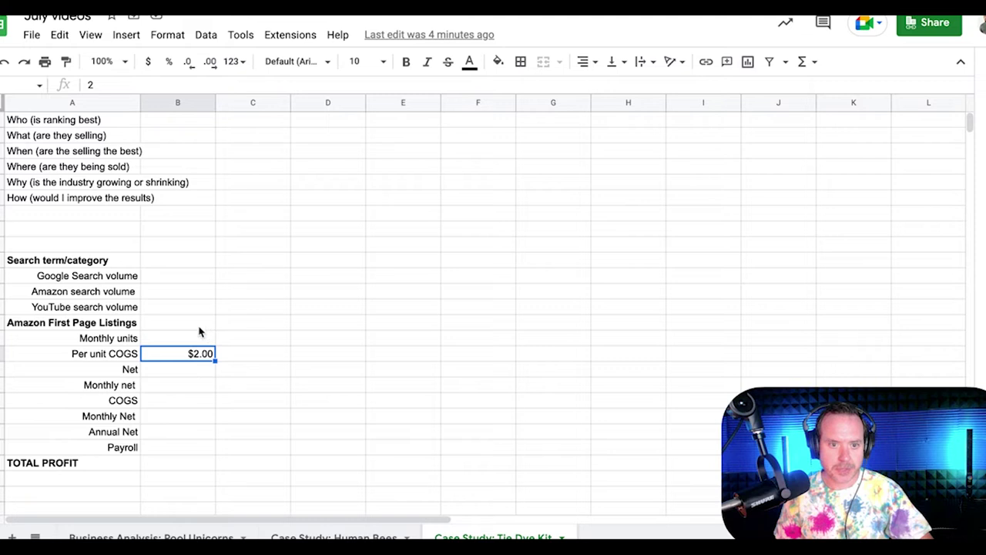
Rename the "Net" row label below "Per unit COGS" to "Monthly Sales"
left_click(164, 387)
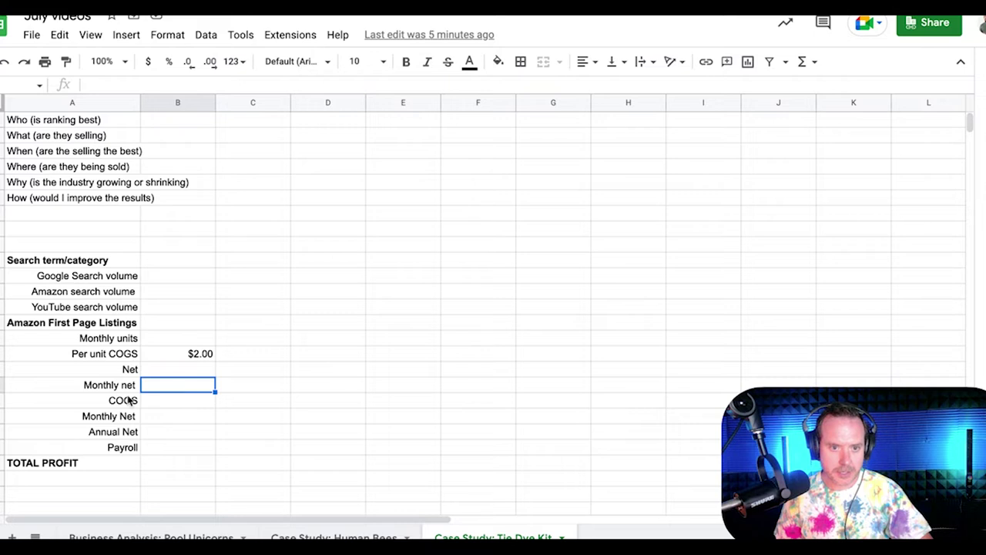
scroll(163, 388, "right", 3)
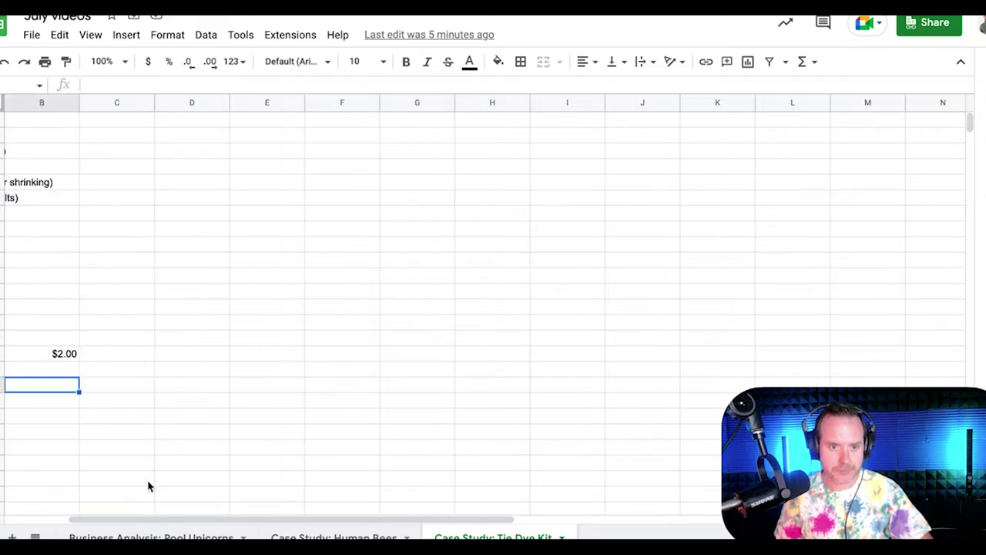
left_click_drag(172, 527, 108, 527)
left_click(161, 370)
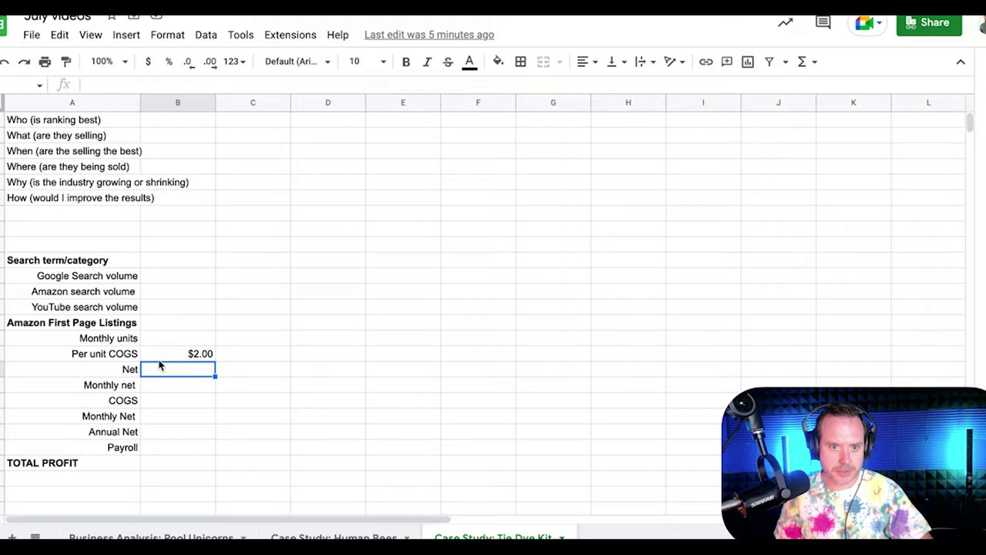
left_click(119, 368)
type("Monthly Sla")
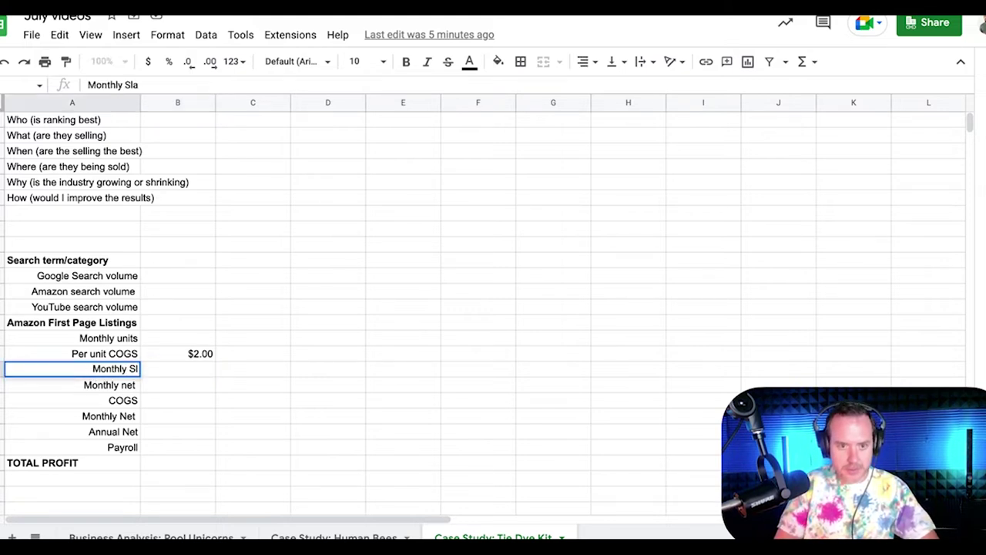
key("BackSpace")
type("ales")
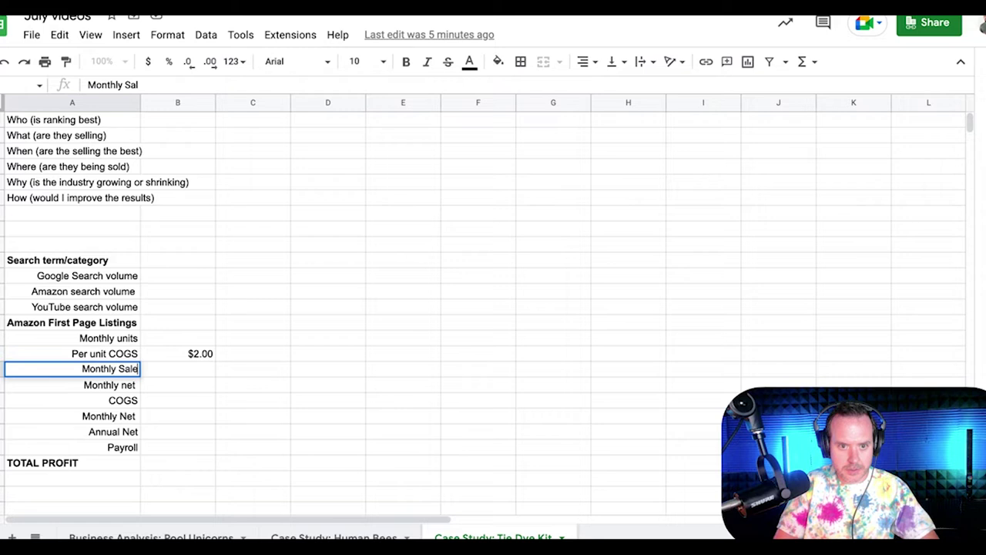
Paste the copied revenue of 405,837 as the Monthly Sales value and format it as currency
left_click(180, 372)
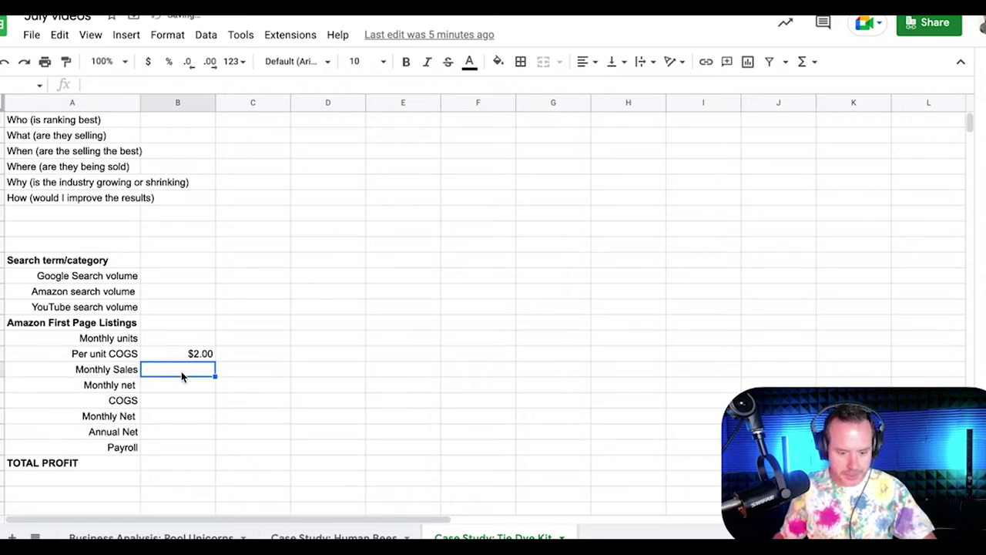
key("ctrl+v")
left_click(266, 356)
left_click(196, 370)
left_click(148, 63)
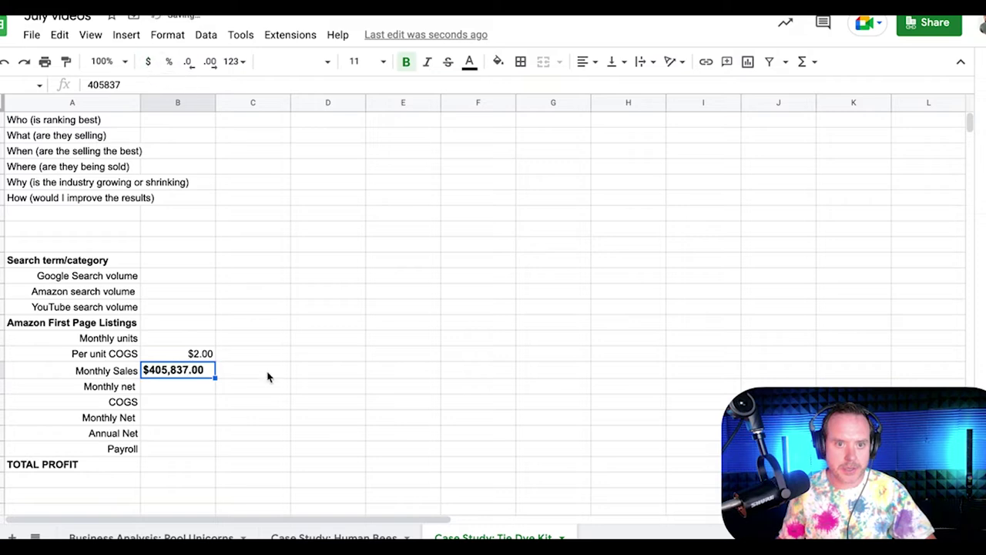
left_click(260, 356)
Copy the Tulip best seller's net figure from Amazon and enter $7.27 as the value beside "Monthly net"
left_click(185, 391)
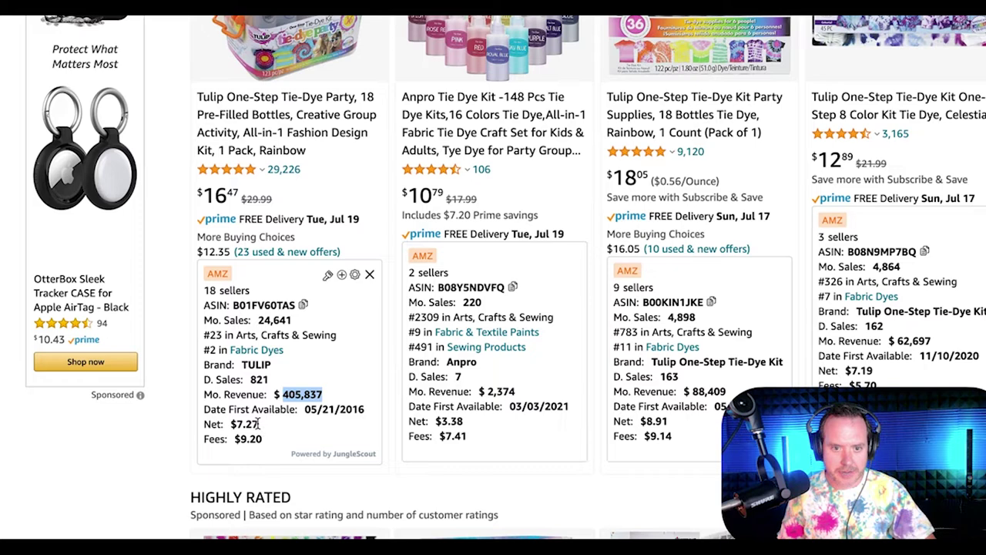
left_click_drag(260, 424, 230, 425)
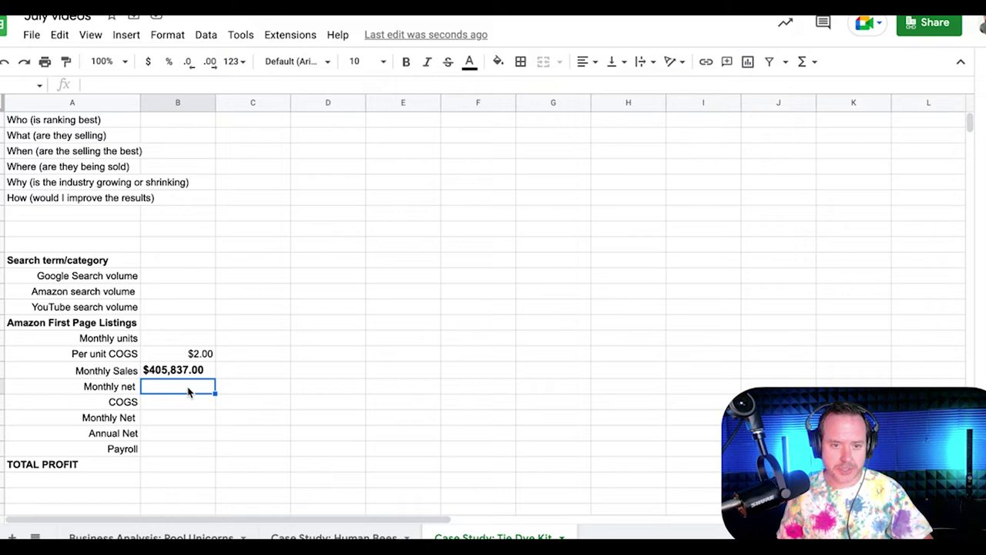
type("$7.27")
scroll(186, 391, "right", 2)
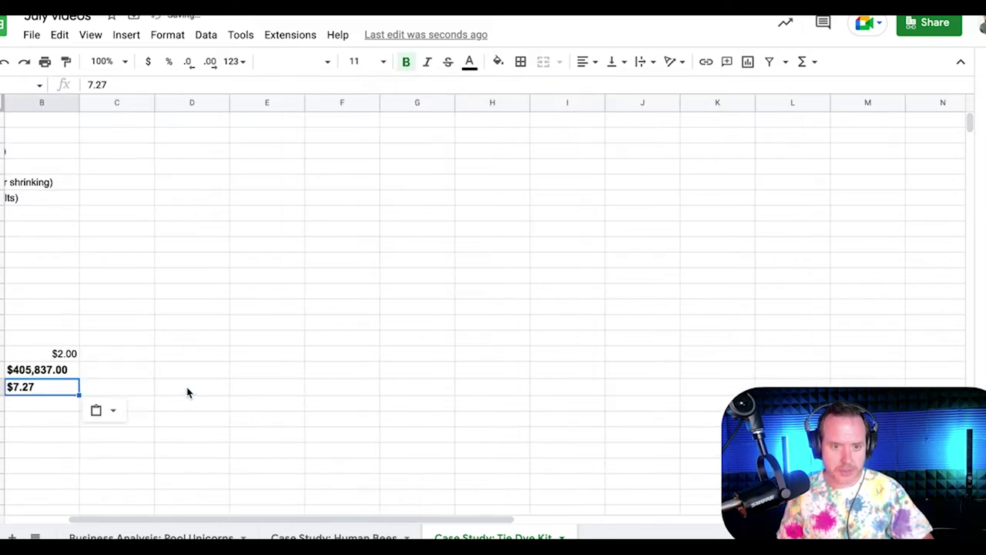
left_click_drag(228, 519, 165, 519)
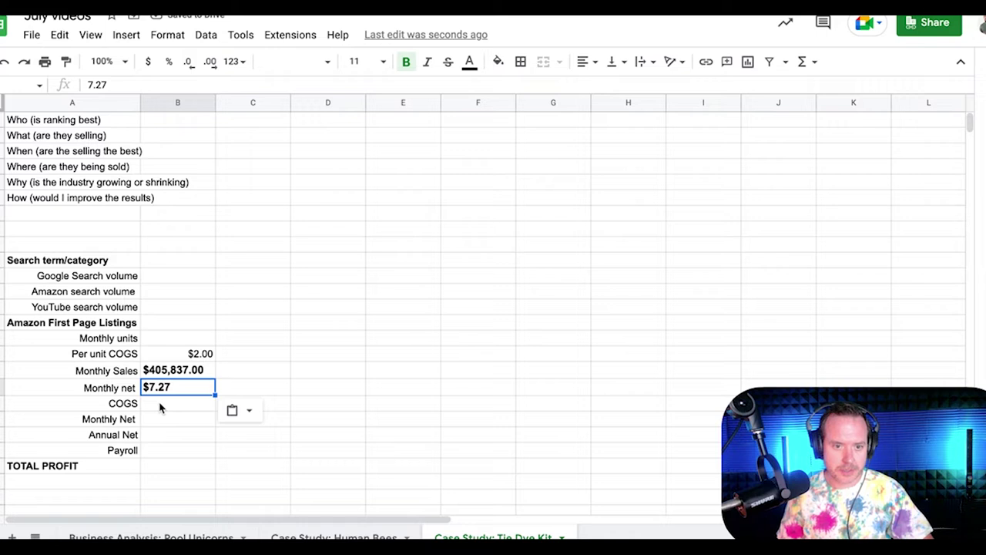
Copy the Tulip best seller's monthly sales figure from Amazon and enter 24,641 as the Monthly units value
left_click(160, 406)
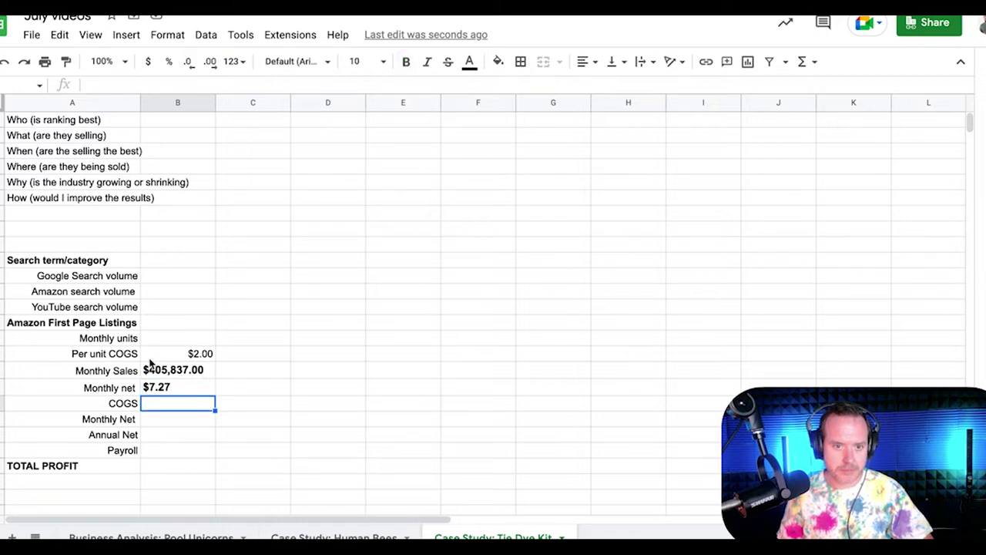
left_click(115, 375)
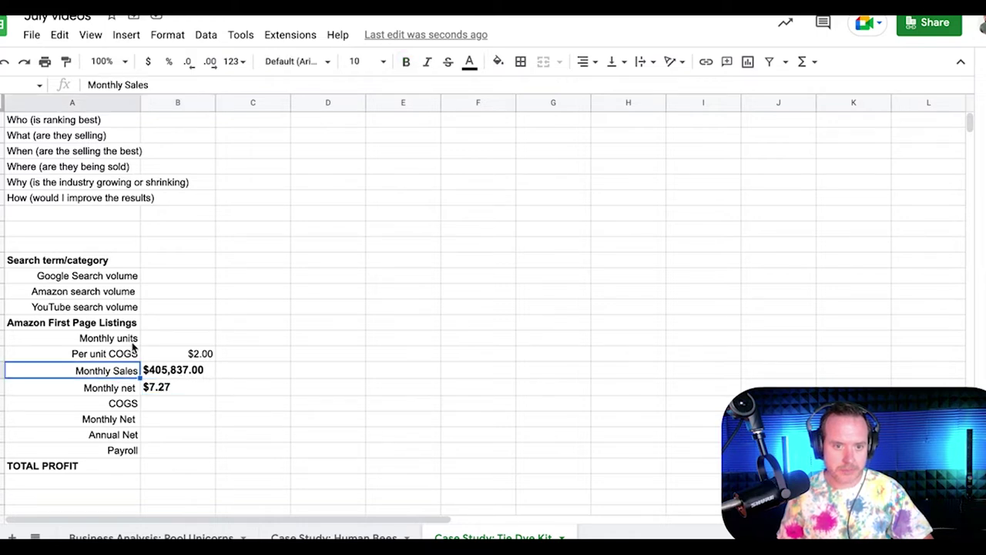
left_click(187, 341)
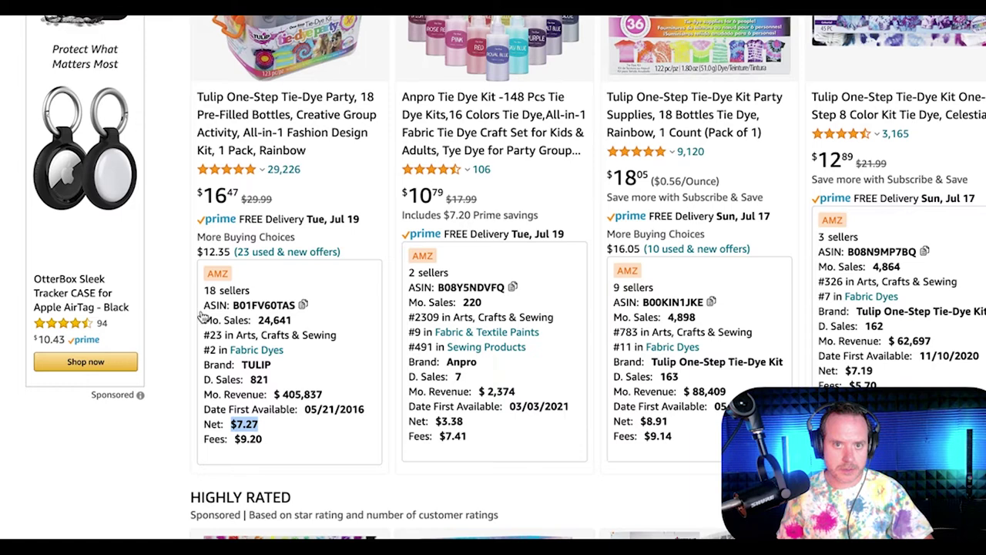
left_click_drag(258, 320, 293, 320)
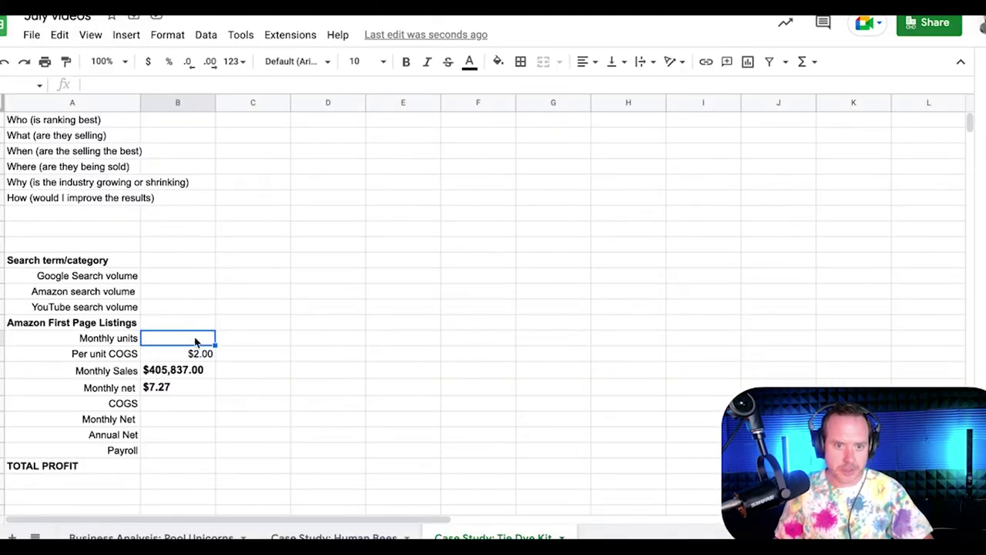
type("24,641")
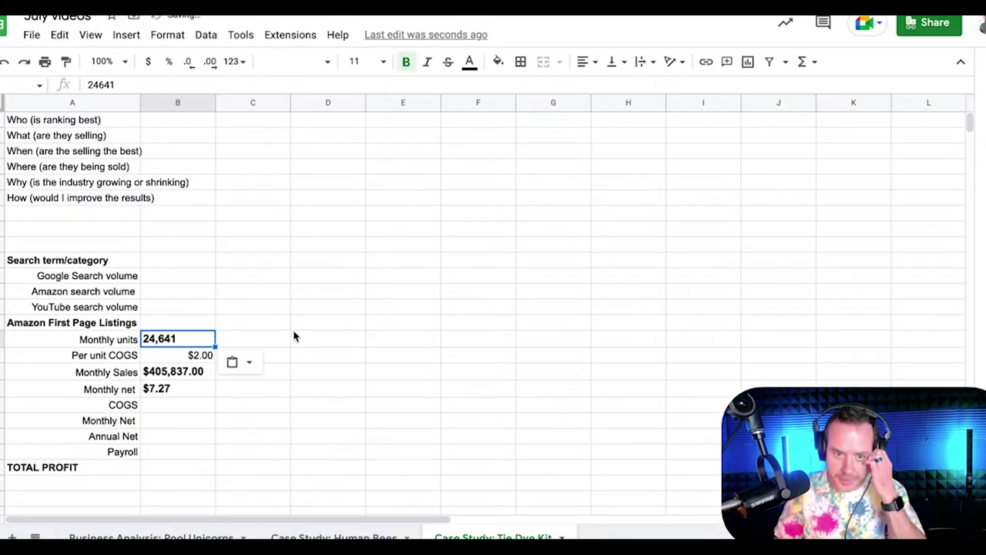
left_click(188, 358)
scroll(189, 361, "right", 2)
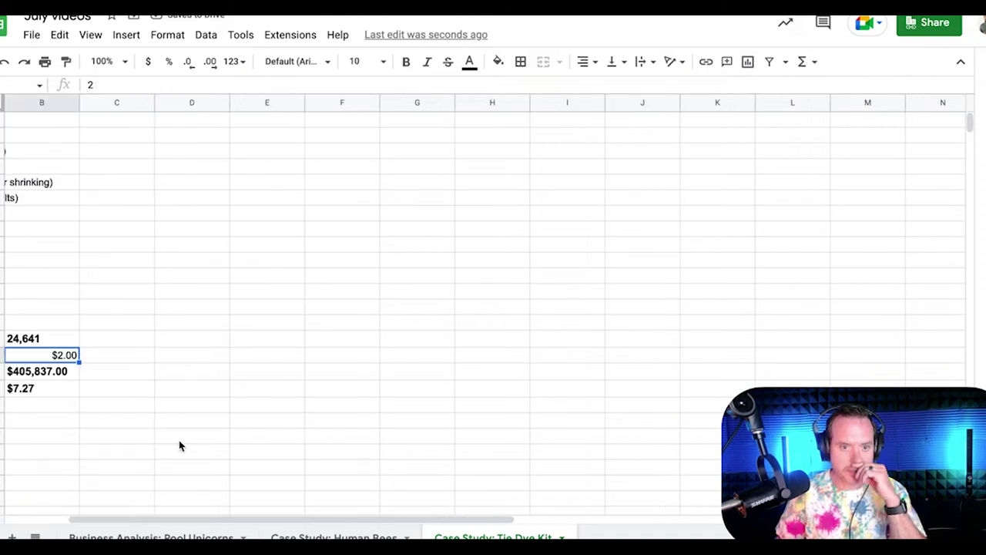
left_click_drag(204, 520, 92, 513)
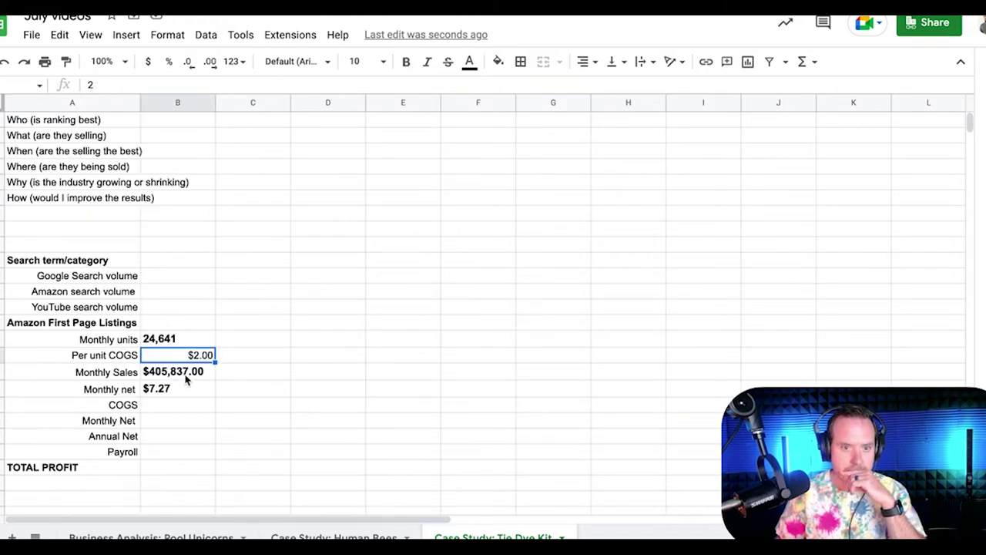
left_click(179, 391)
scroll(173, 393, "right", 3)
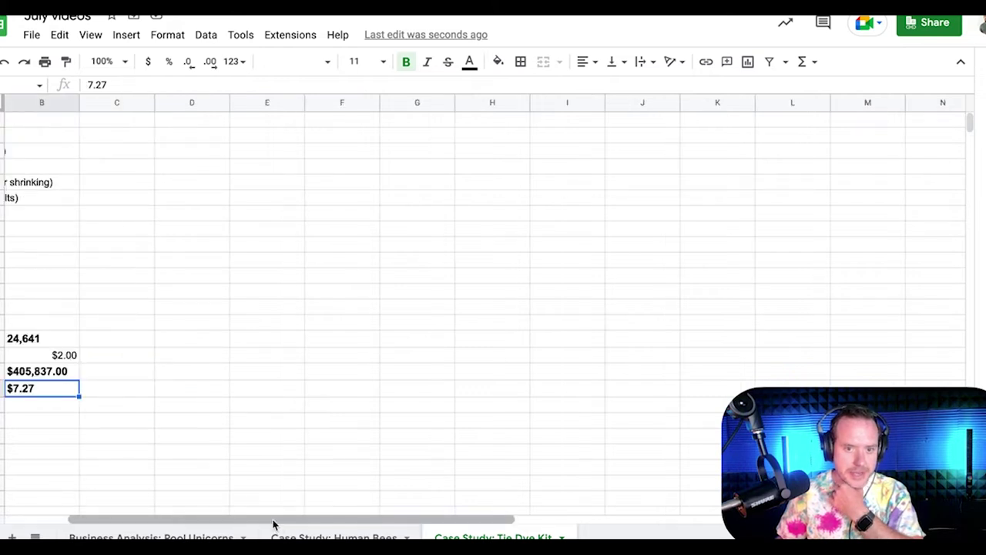
left_click_drag(273, 522, 183, 519)
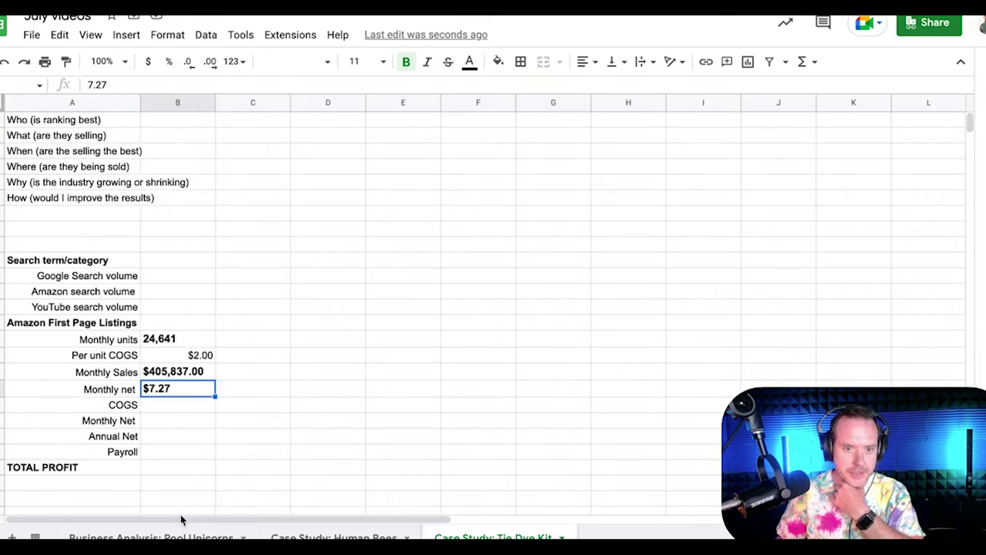
Rename the "Monthly Sales" row label below "Per unit COGS" to "Per unit net"
left_click(125, 373)
left_click(123, 390)
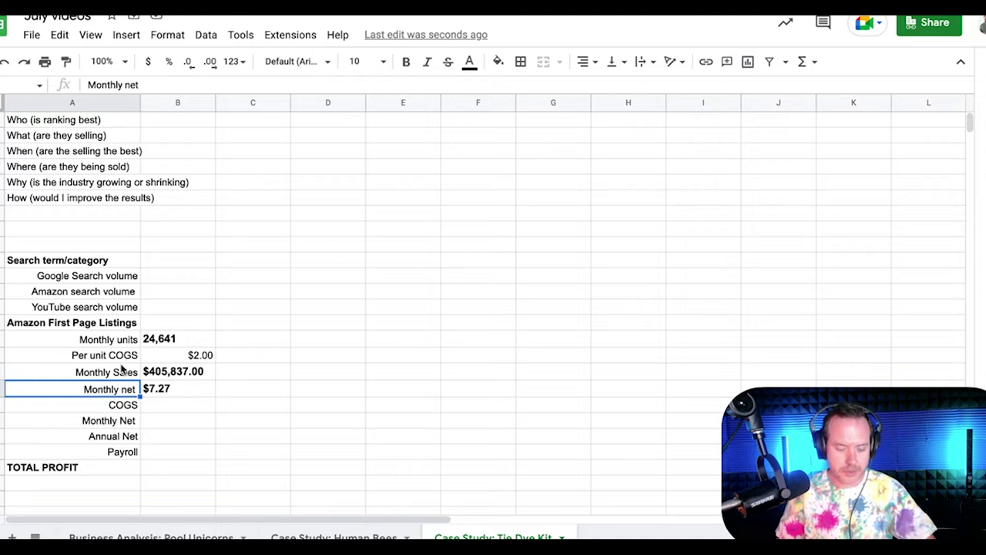
left_click(116, 372)
type("Per unit")
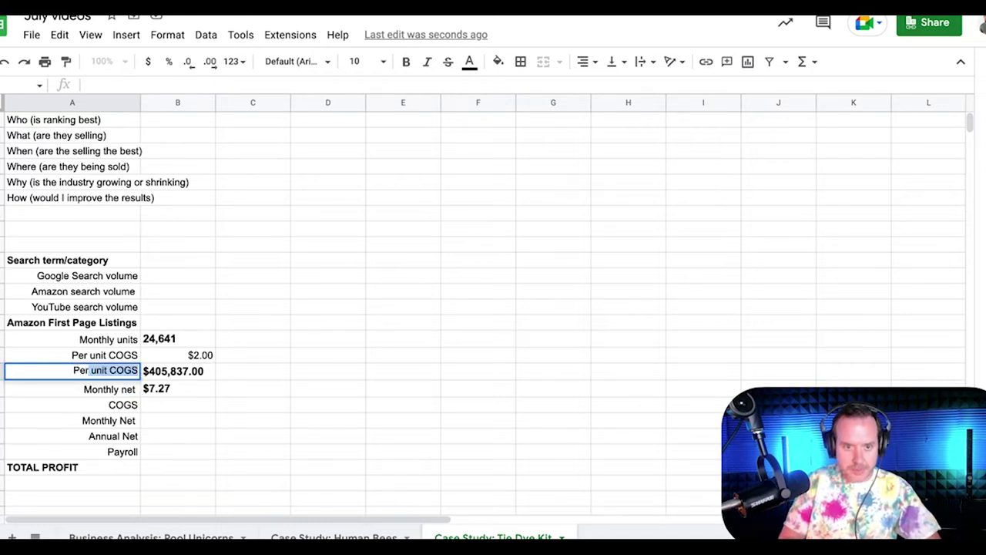
type(" net")
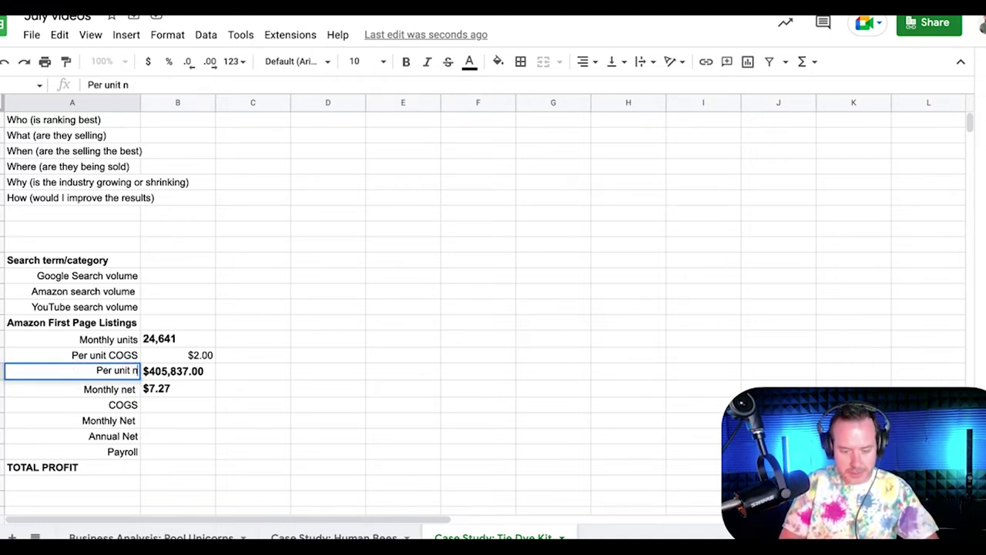
Copy the $7.27 value from the "Monthly net" row over the revenue figure beside "Per unit net"
left_click(185, 387)
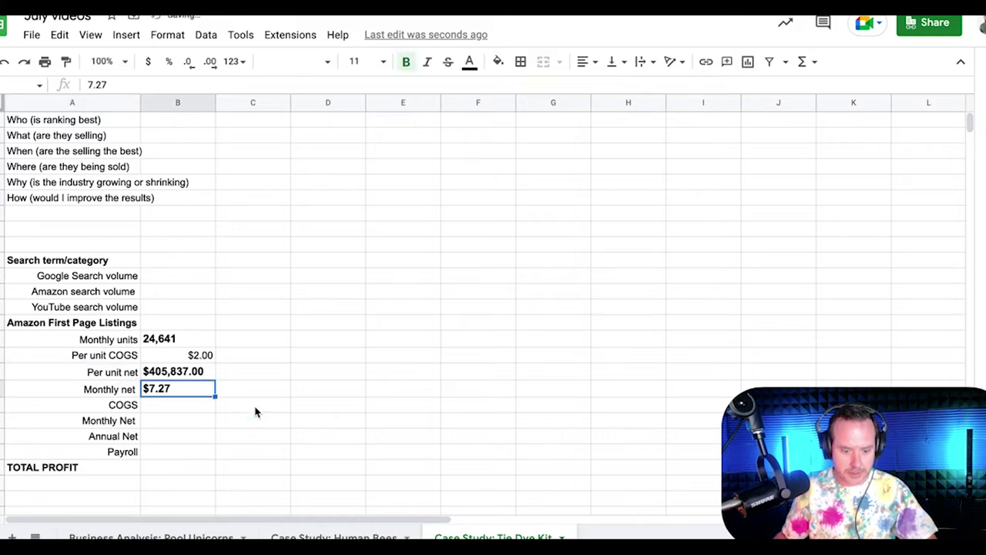
key("ctrl+c")
key("Up")
key("ctrl+v")
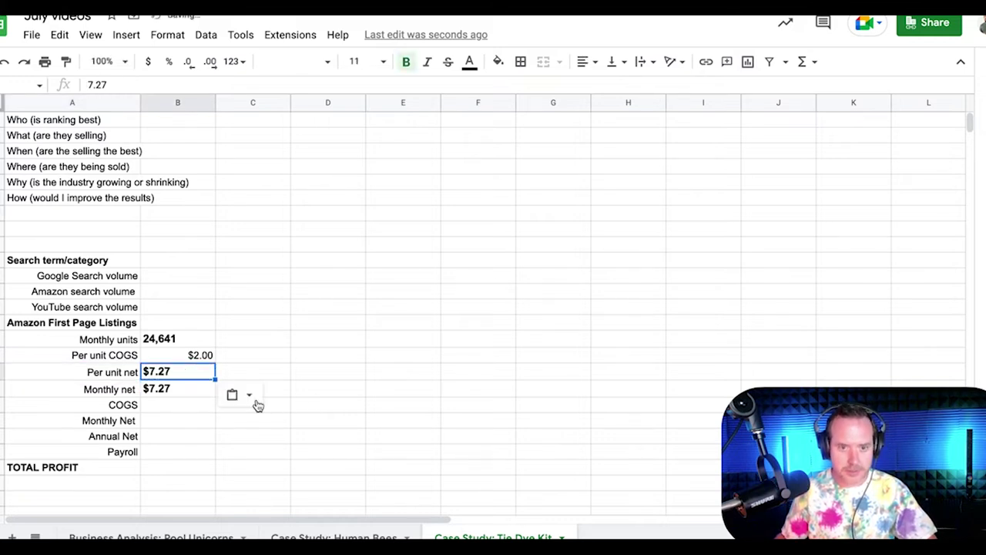
Calculate the "Monthly net" value above COGS as monthly units times per unit net with the formula =B15*B17
left_click(129, 395)
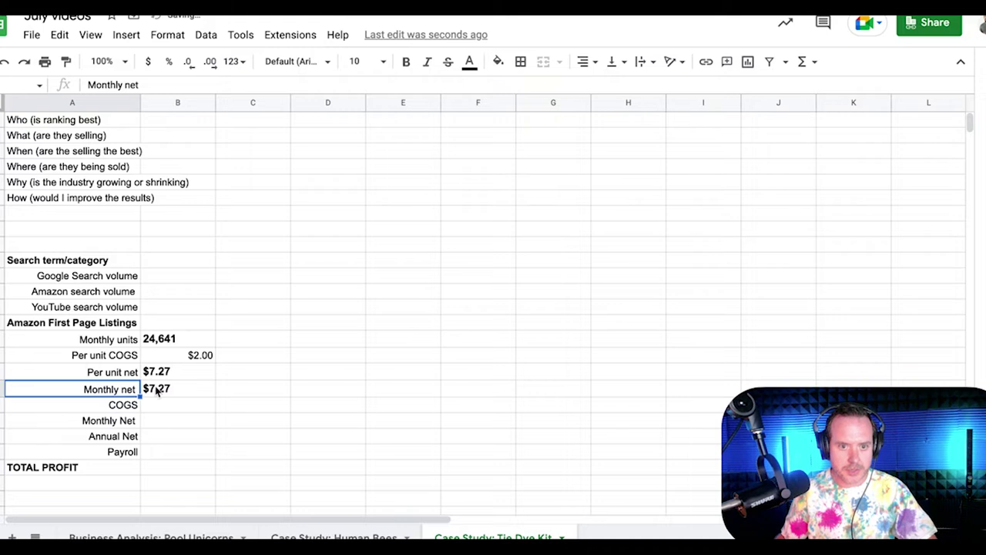
left_click(154, 389)
scroll(170, 392, "right", 2)
type("=")
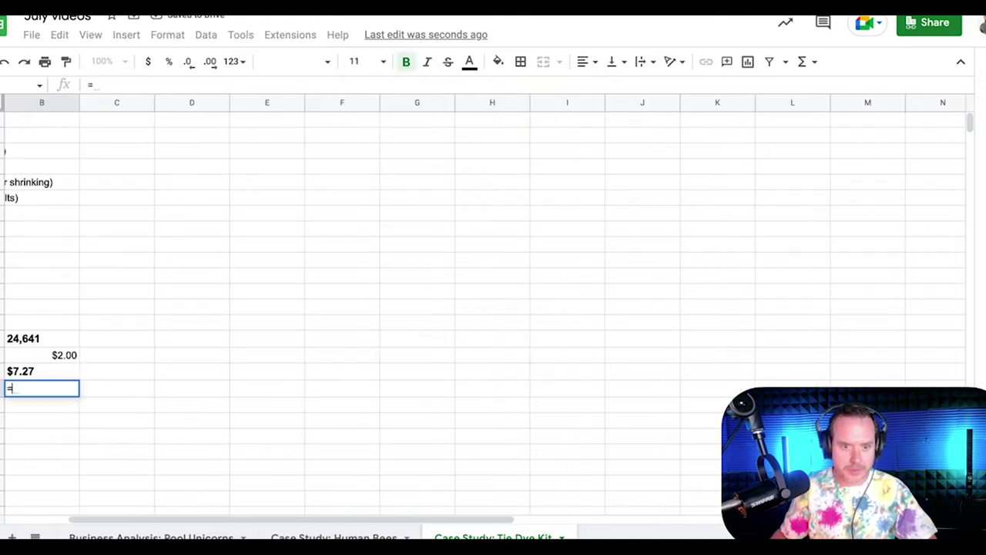
left_click_drag(222, 519, 153, 519)
left_click(158, 342)
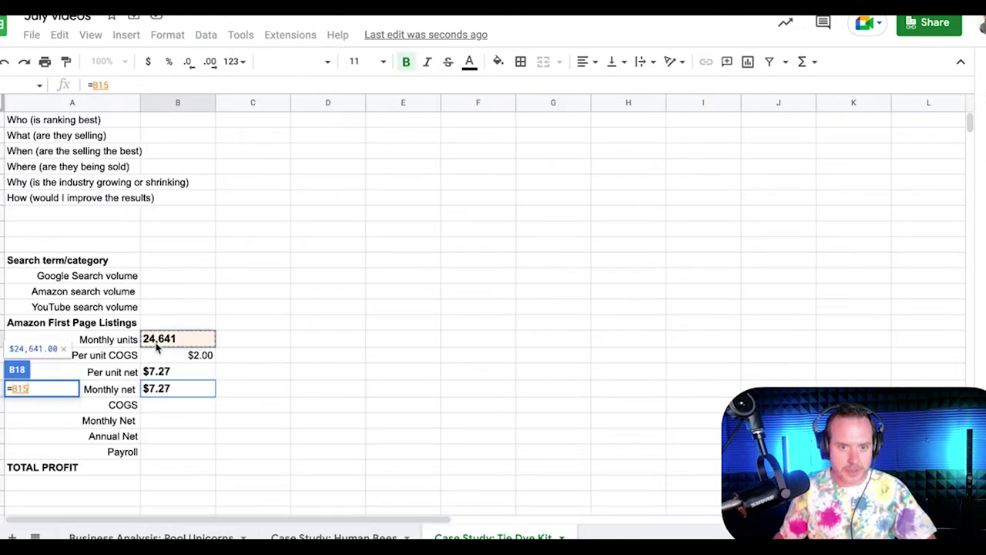
type("*")
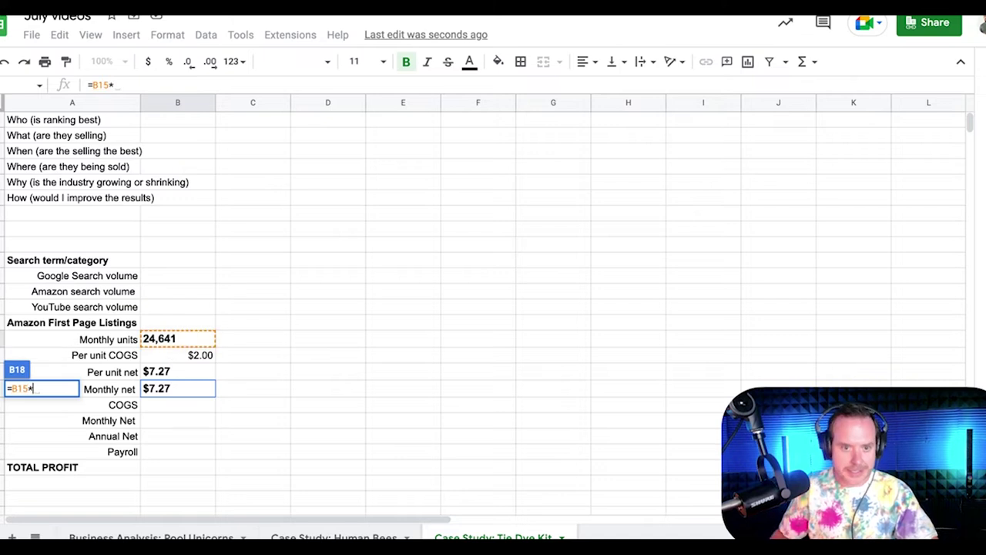
left_click(185, 373)
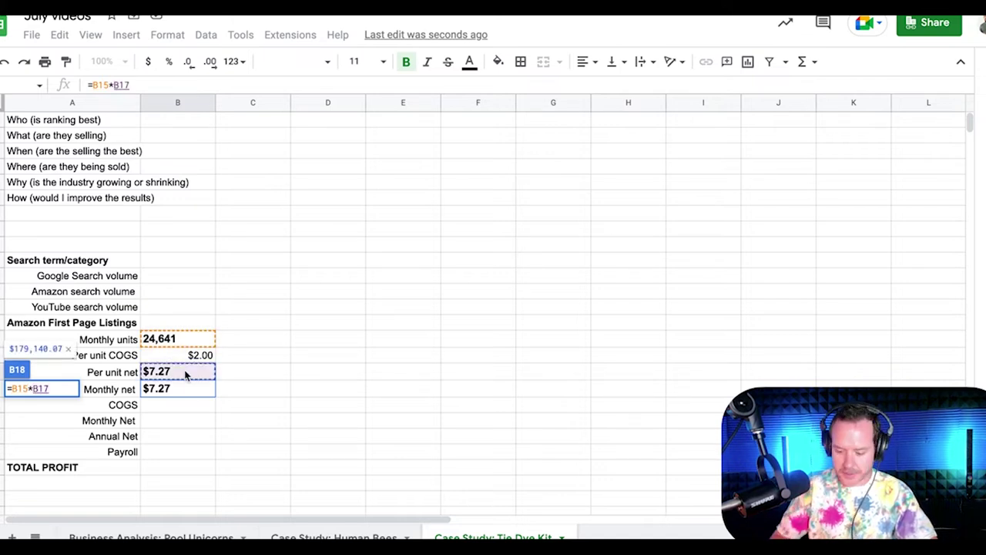
key("Return")
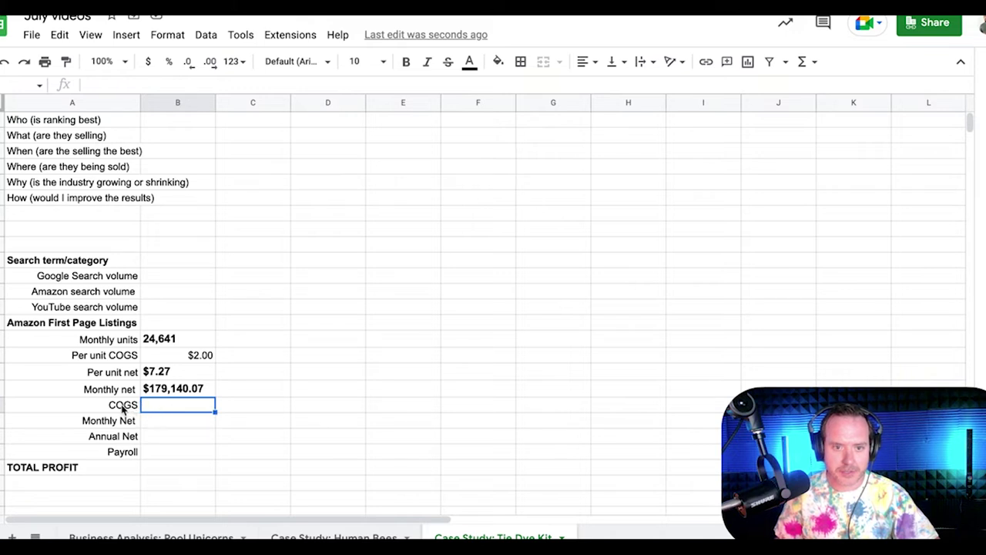
Calculate COGS as monthly units times per unit COGS with =B15*B16, and reject the suggested autofill for the rows below
left_click(200, 357)
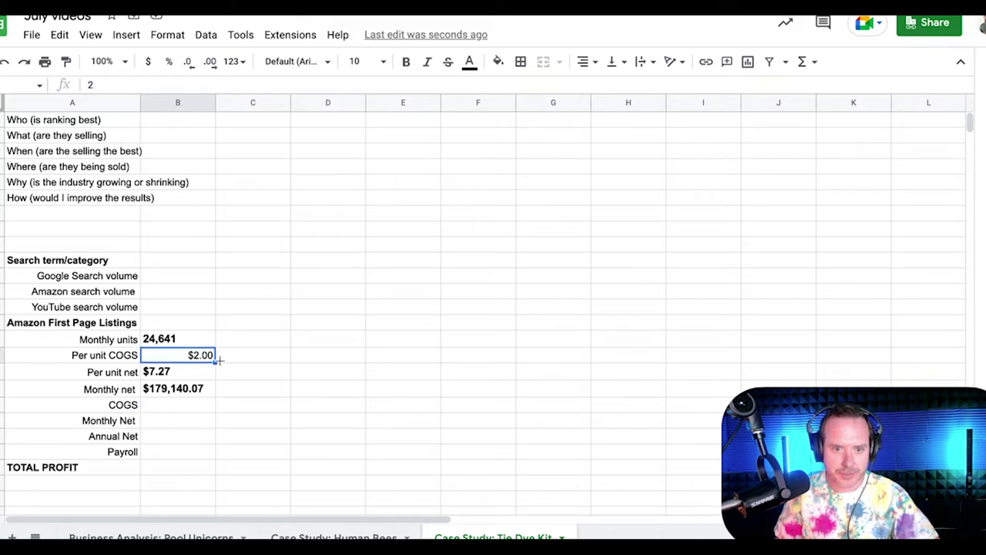
left_click(171, 411)
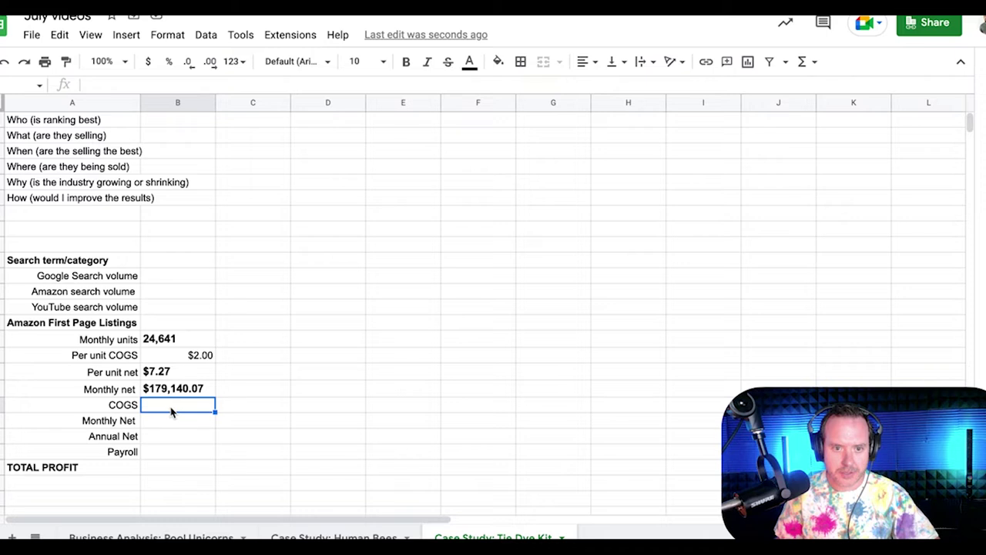
type("=")
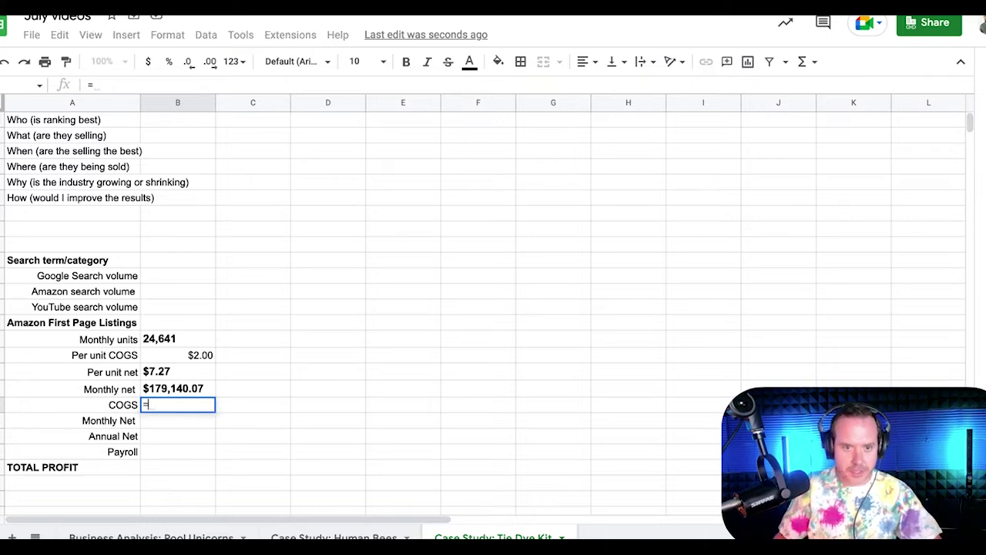
left_click(174, 339)
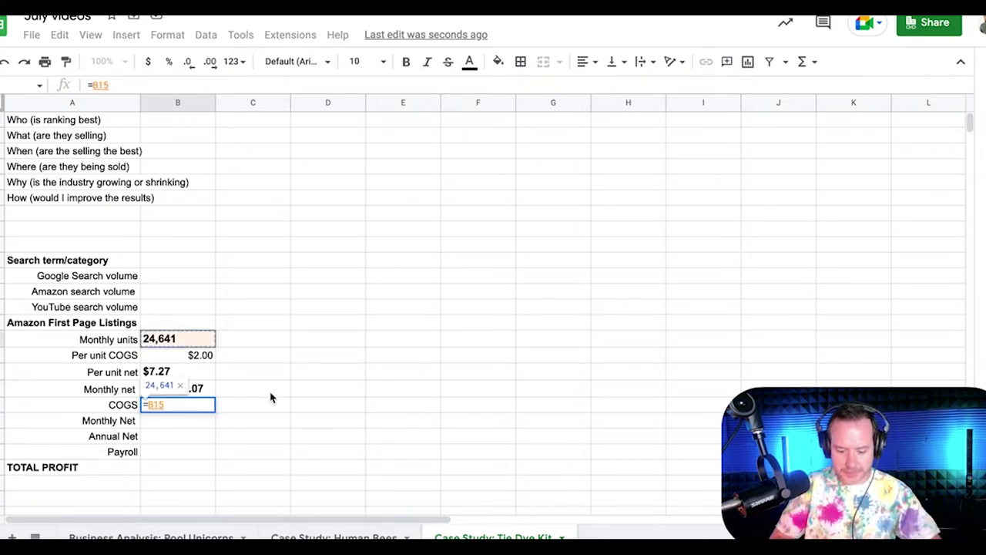
type("*")
left_click(201, 355)
key("Return")
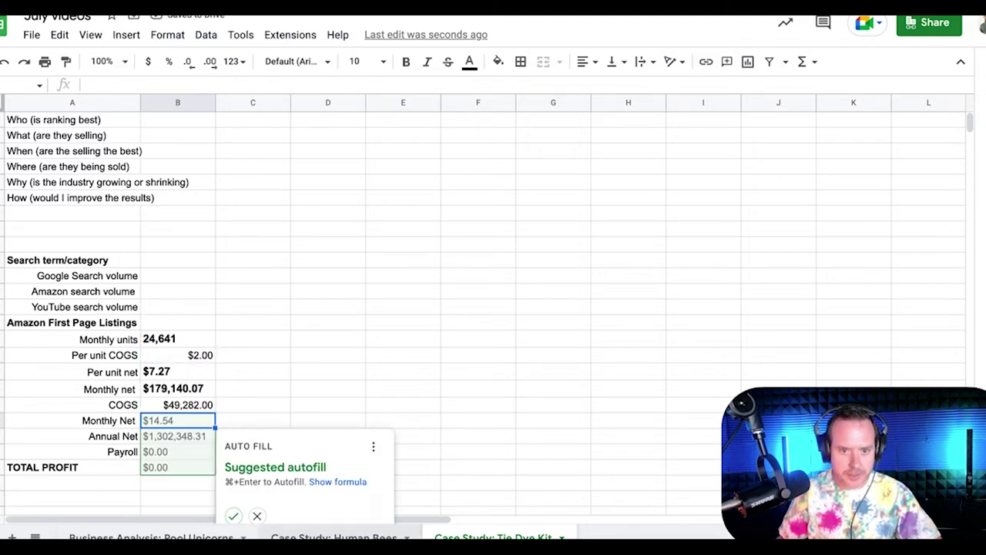
left_click(259, 516)
left_click(204, 408)
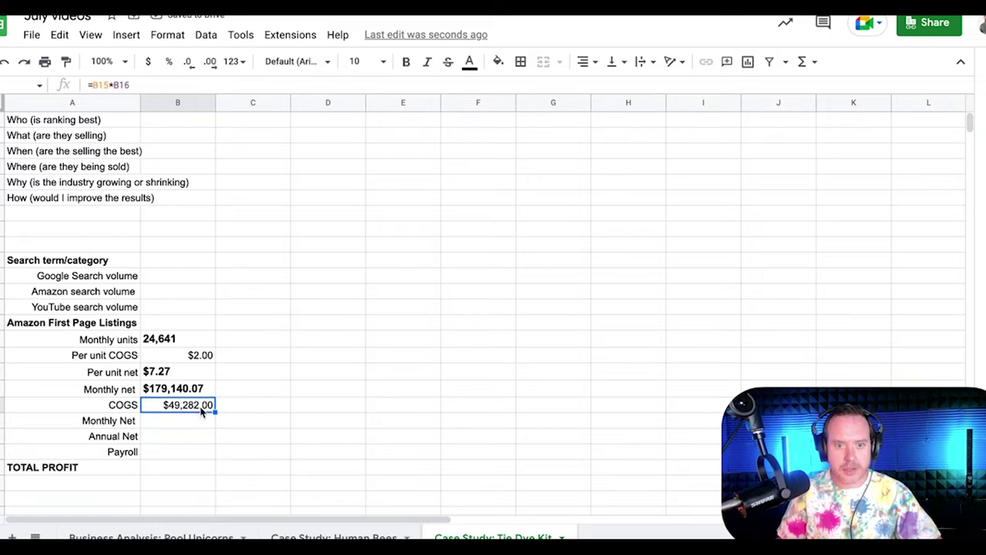
Calculate the "Monthly Net" below COGS by subtracting COGS from the monthly net above with =B18-B19
left_click(176, 423)
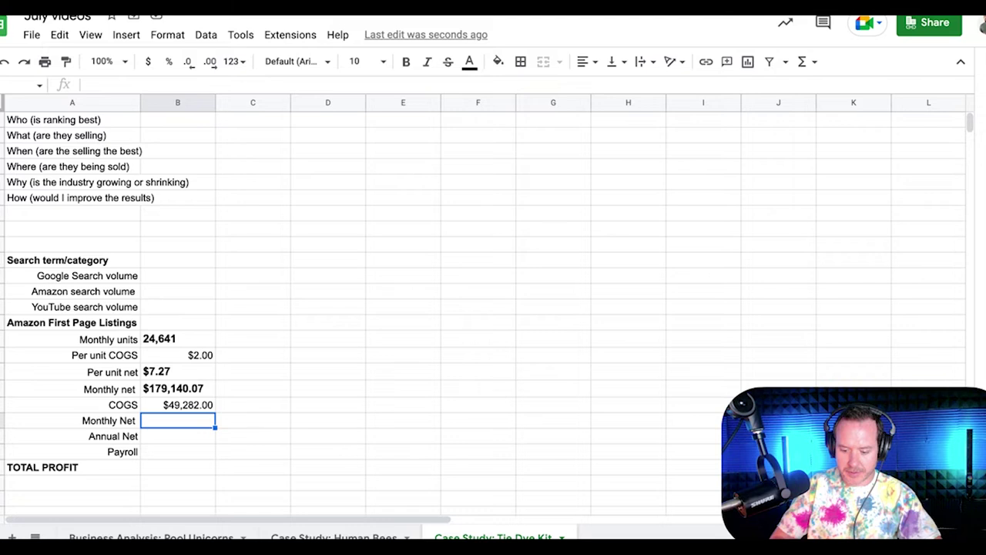
type("=")
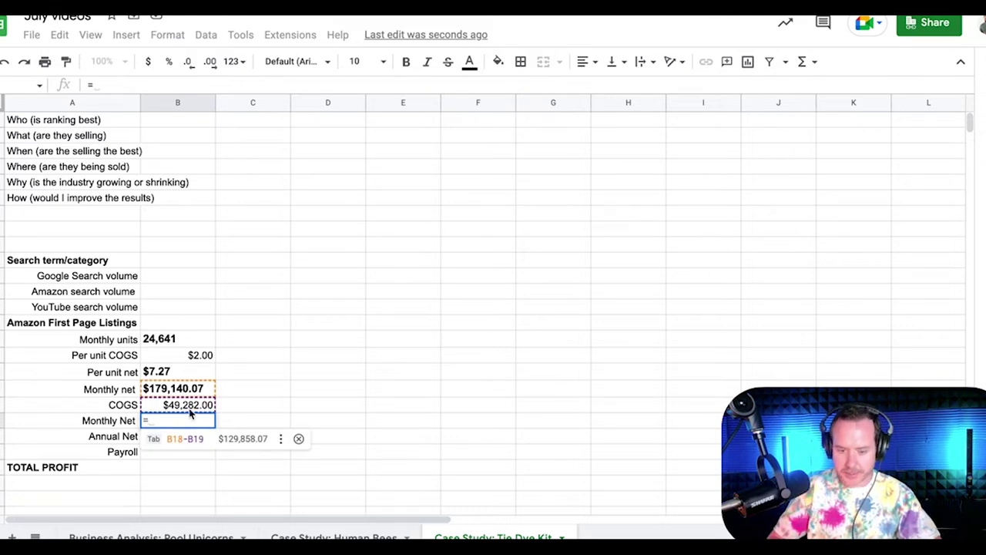
key("Tab")
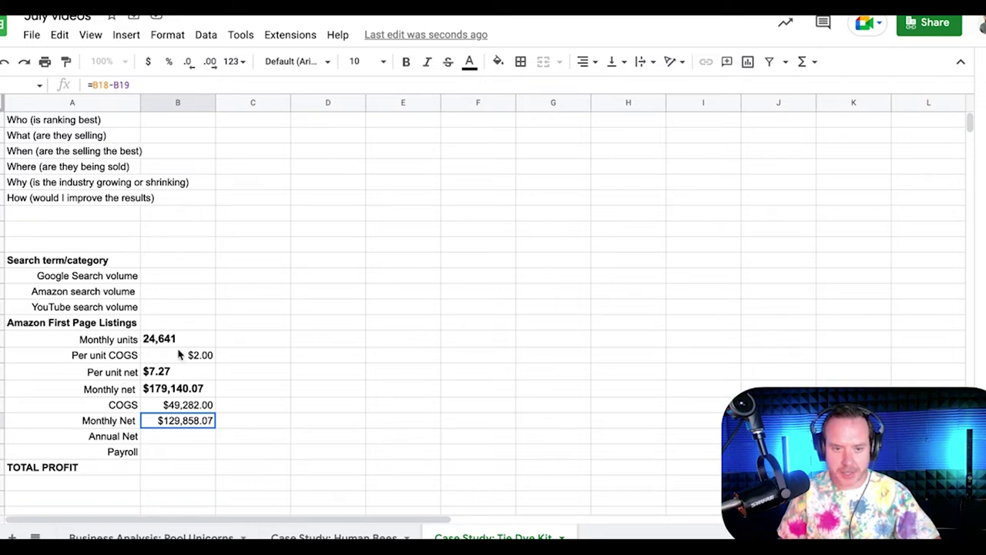
Calculate the Annual Net as twelve times the Monthly Net with the formula =B20*12
left_click(192, 437)
type("=")
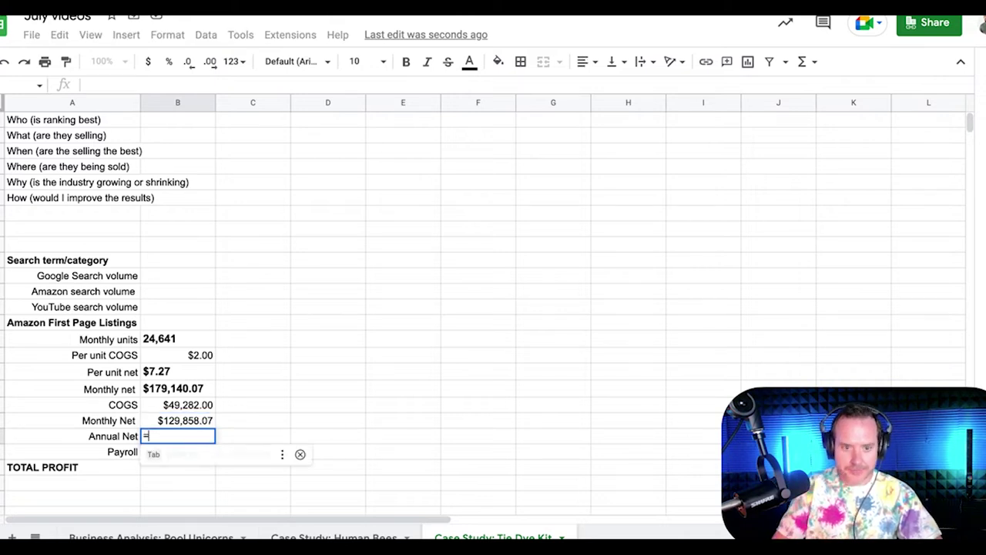
left_click(194, 455)
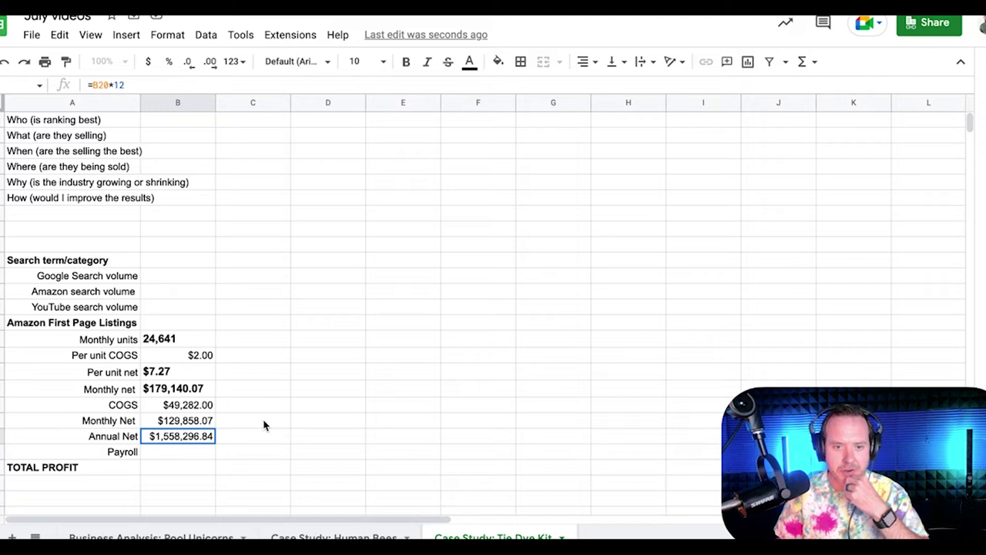
Enter $150,000 as the Payroll value
left_click(206, 454)
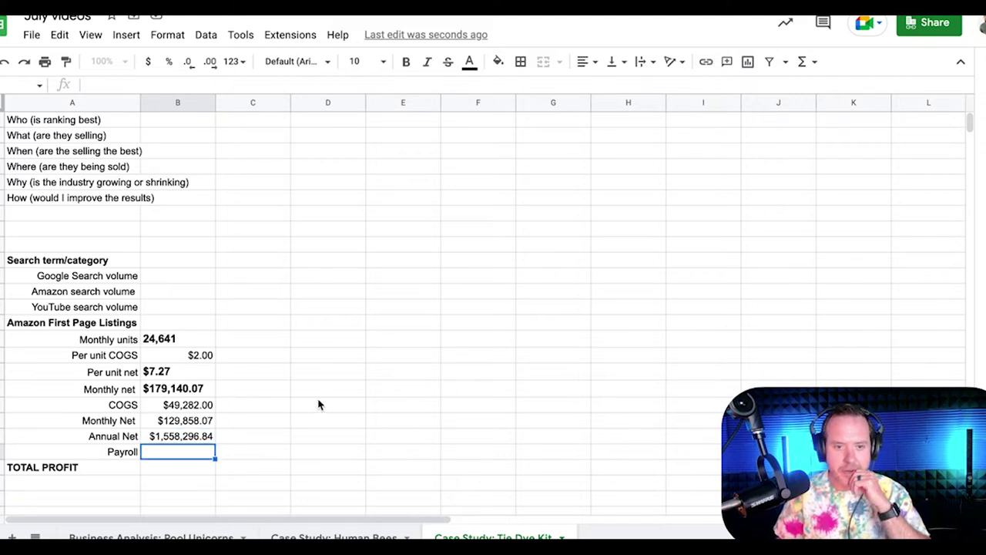
left_click(131, 453)
left_click(151, 455)
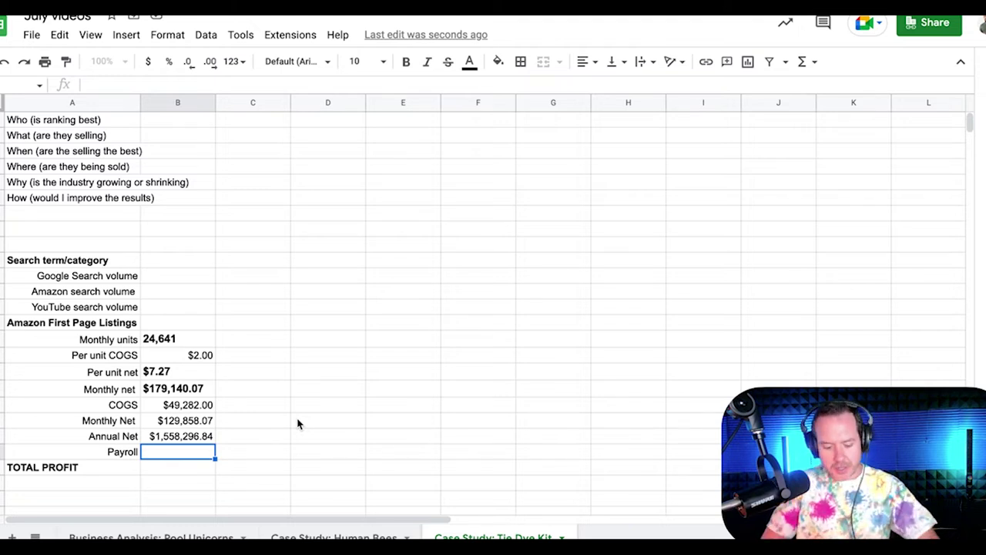
type("$150,000")
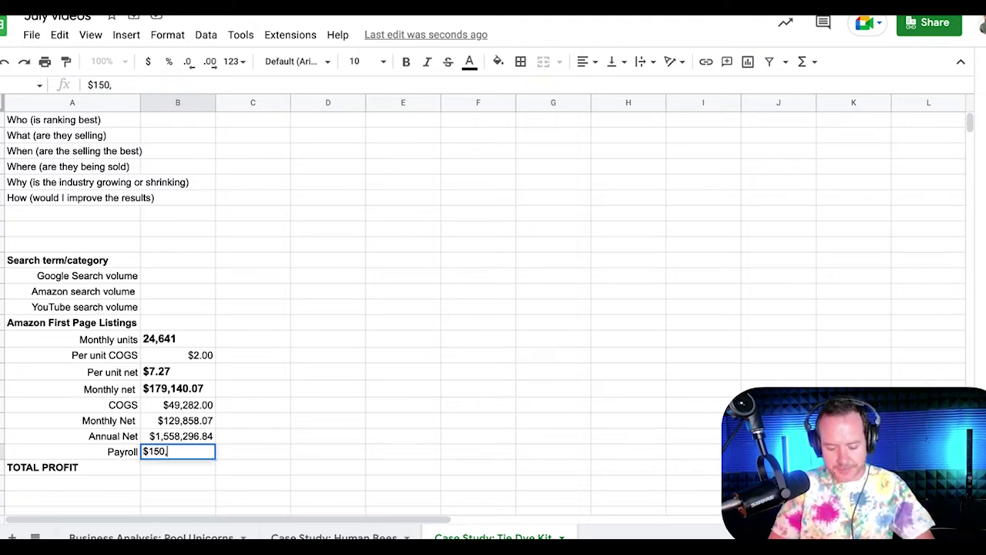
left_click(305, 407)
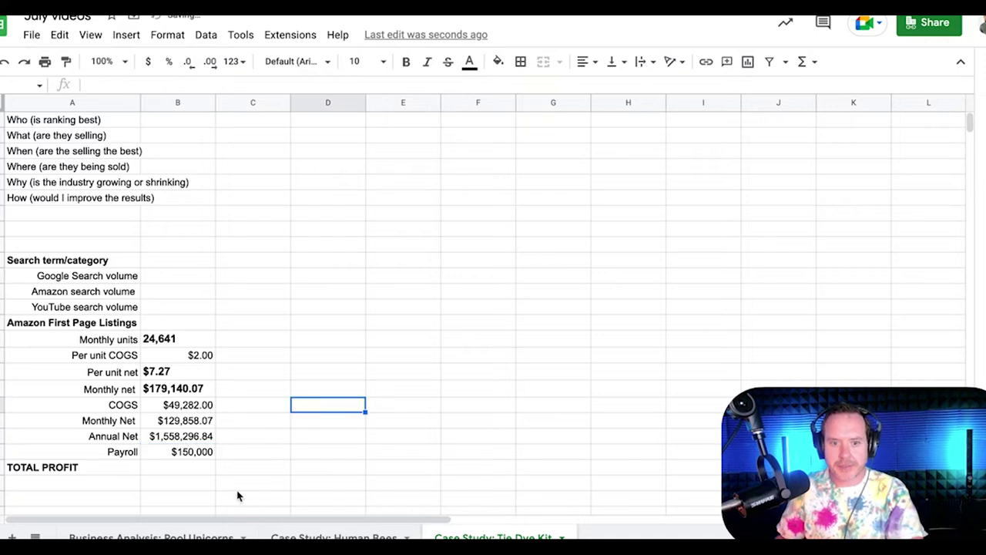
Calculate TOTAL PROFIT by subtracting Payroll from Annual Net with the formula =B21-B22
scroll(244, 447, "down", 1)
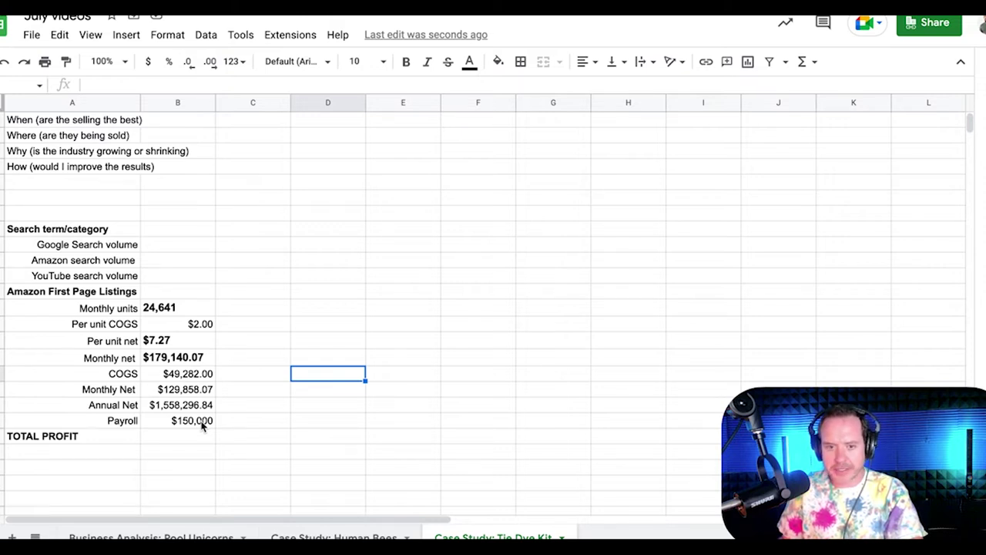
left_click(203, 426)
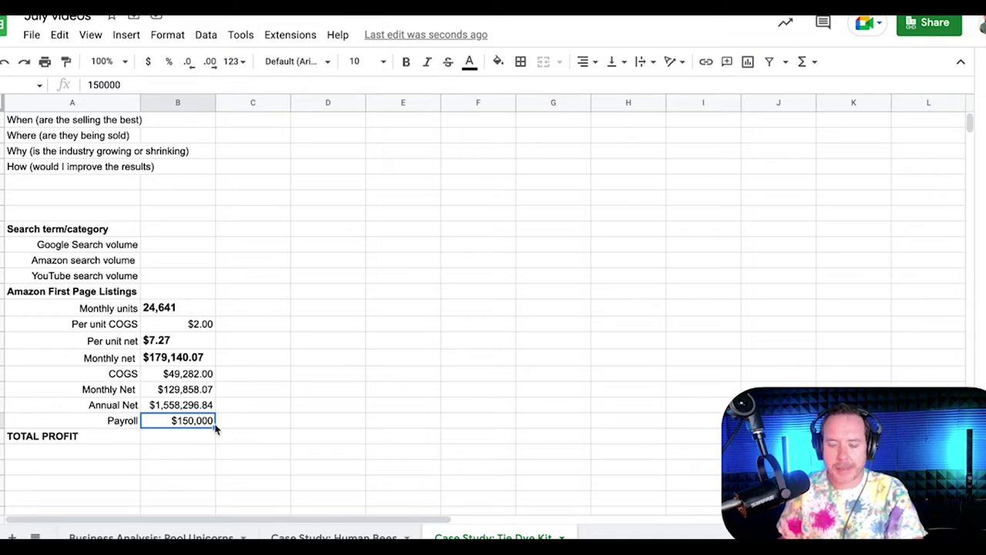
scroll(192, 409, "right", 3)
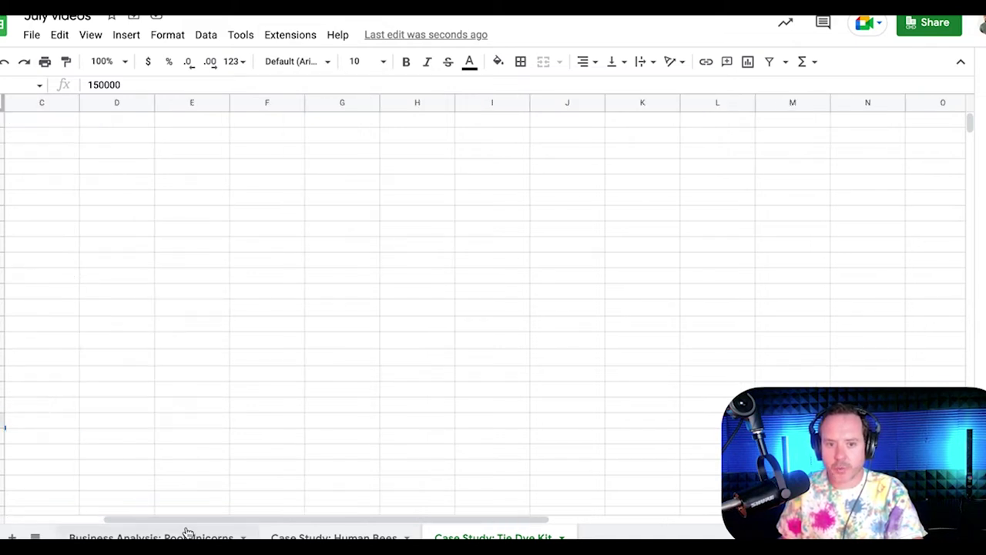
left_click_drag(211, 519, 112, 519)
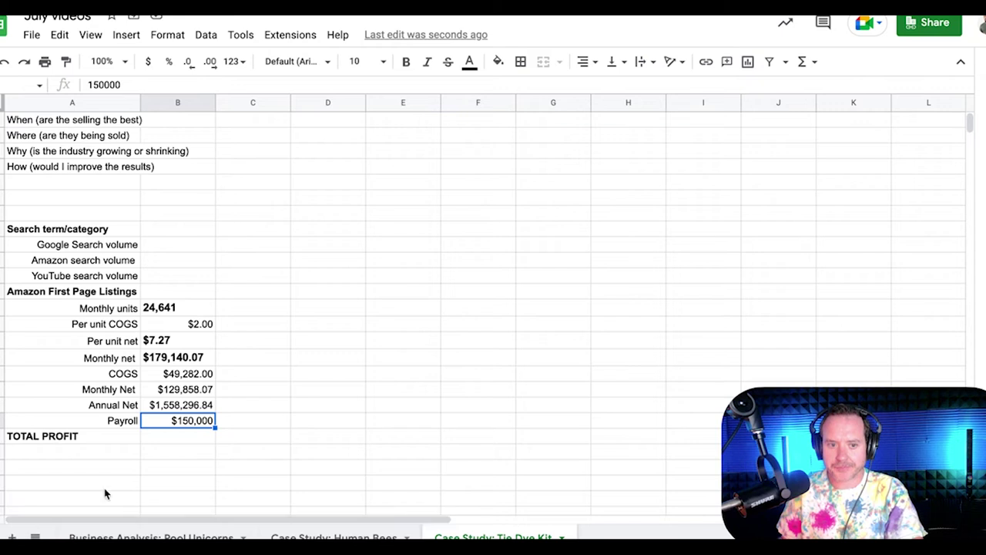
left_click(185, 440)
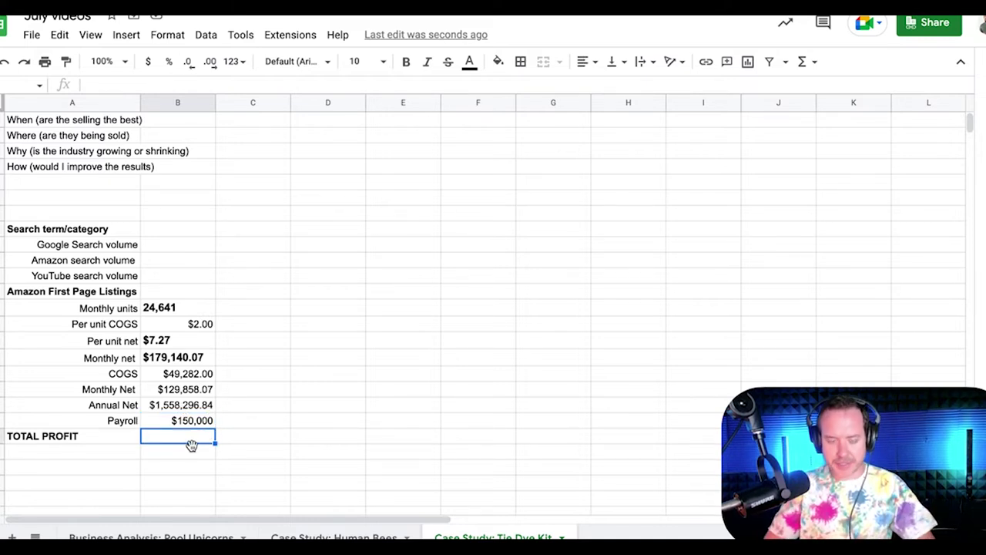
type("=")
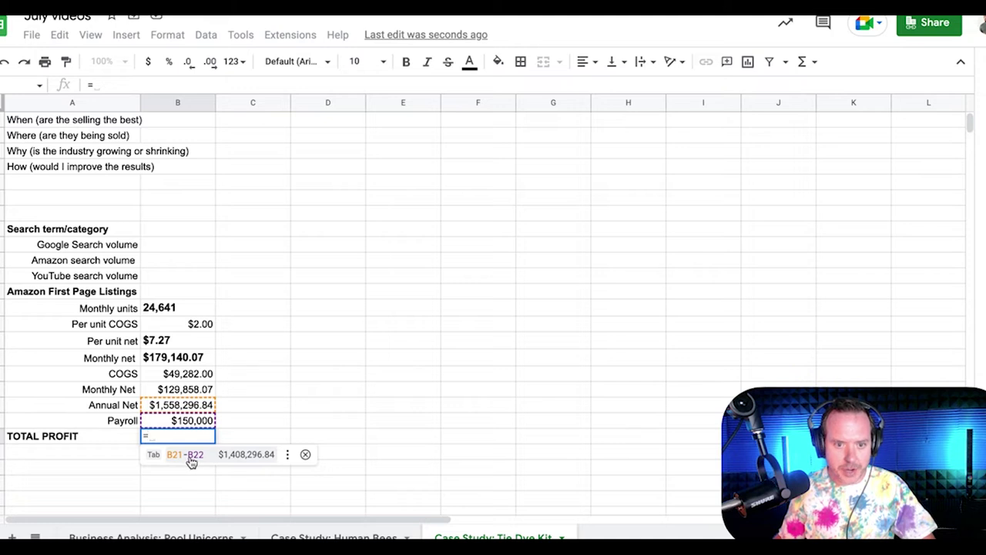
left_click(192, 461)
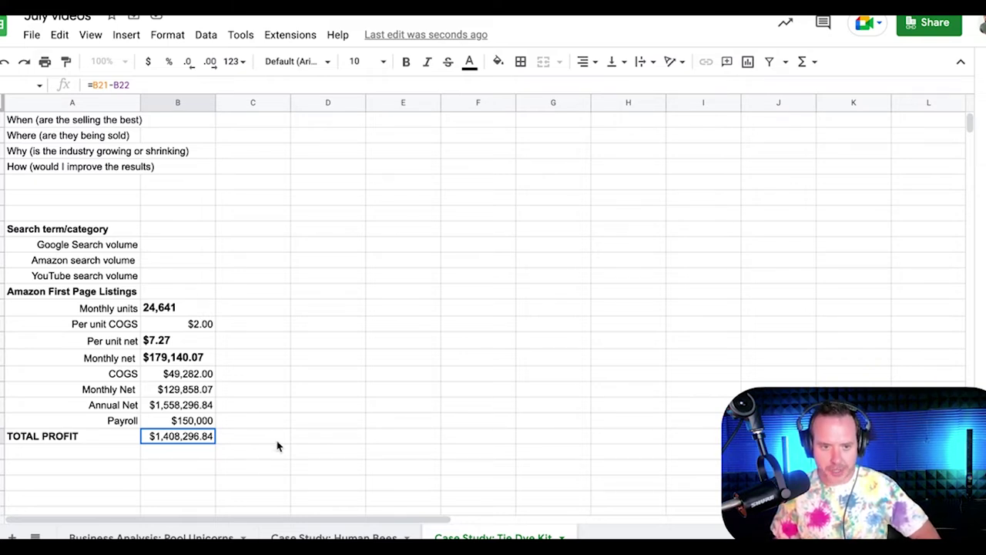
left_click(277, 441)
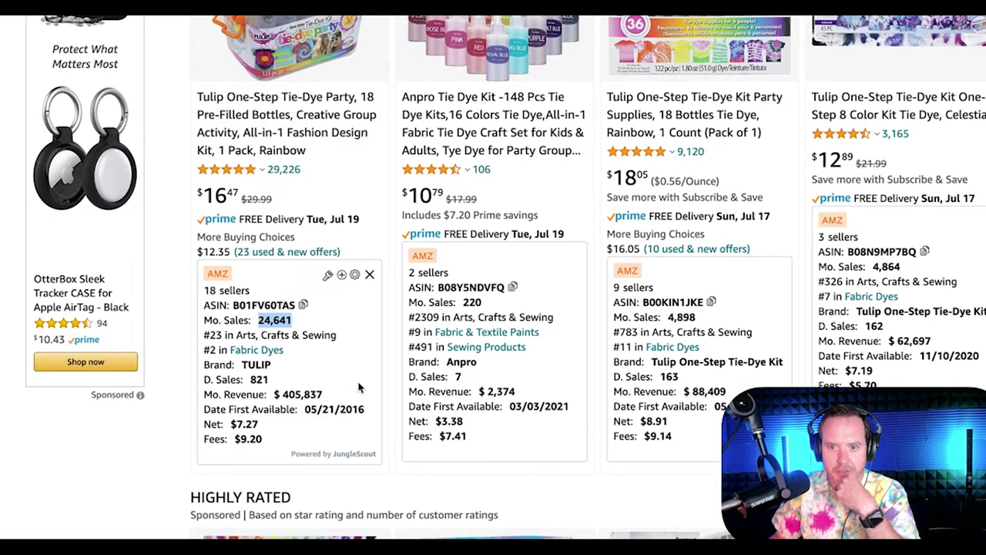
Switch to the Amazon tie dye kit results and compare the competing listings' monthly sales, revenue, net and fees
scroll(647, 347, "down", 1)
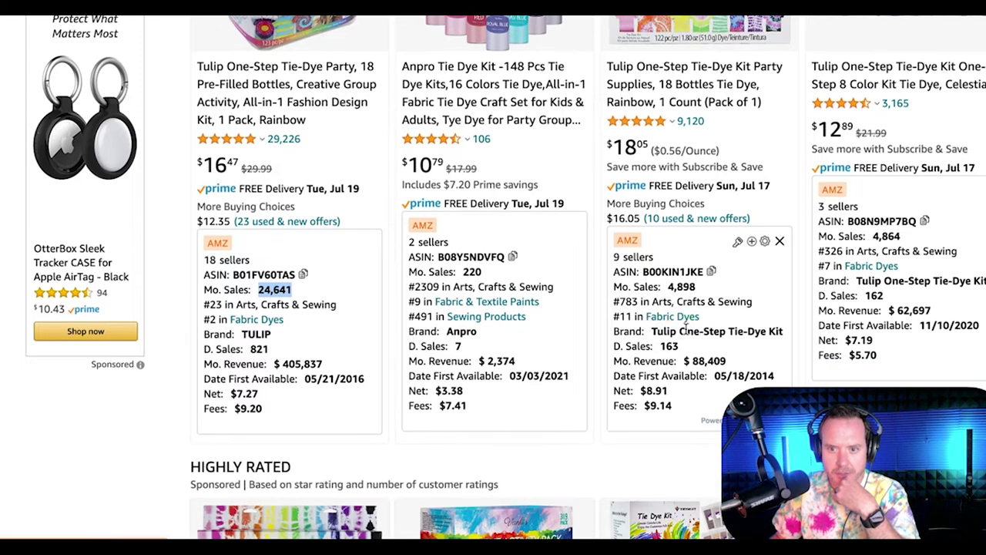
scroll(681, 330, "down", 1)
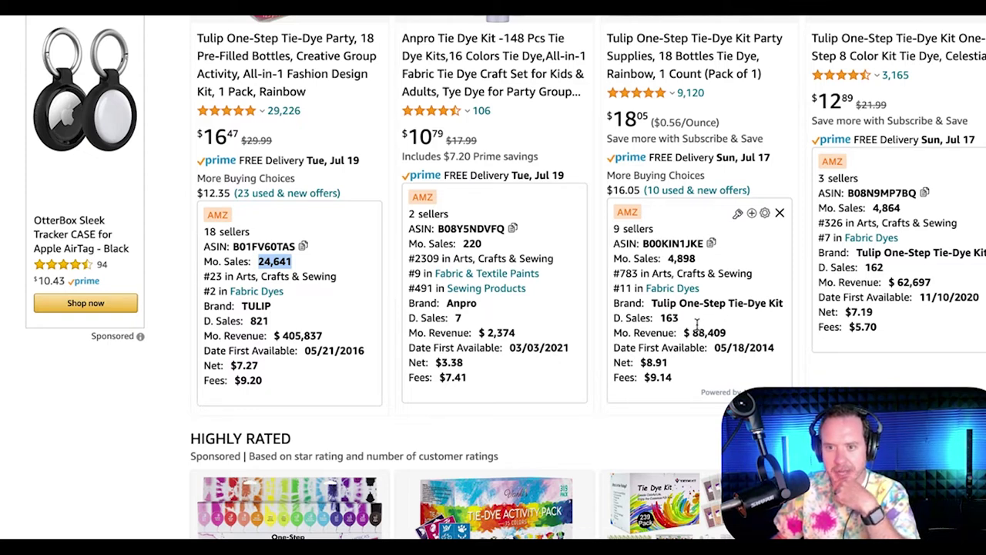
scroll(533, 352, "right", 5)
scroll(534, 352, "down", 8)
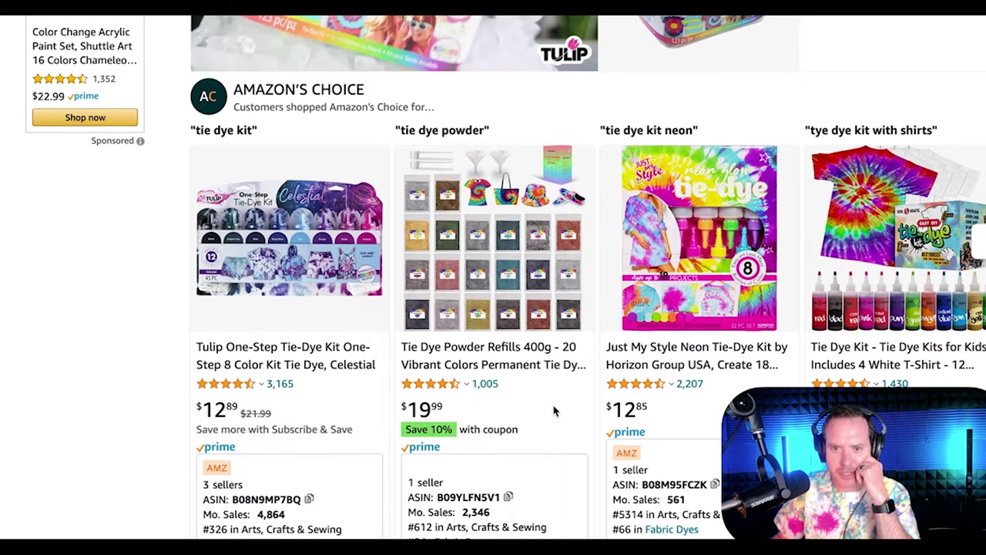
scroll(553, 409, "down", 3)
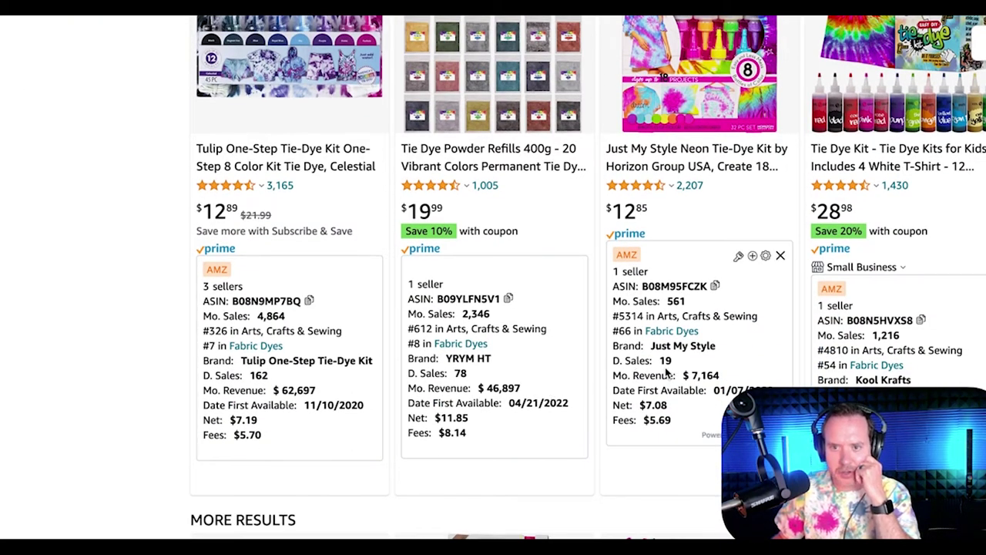
scroll(666, 366, "down", 1)
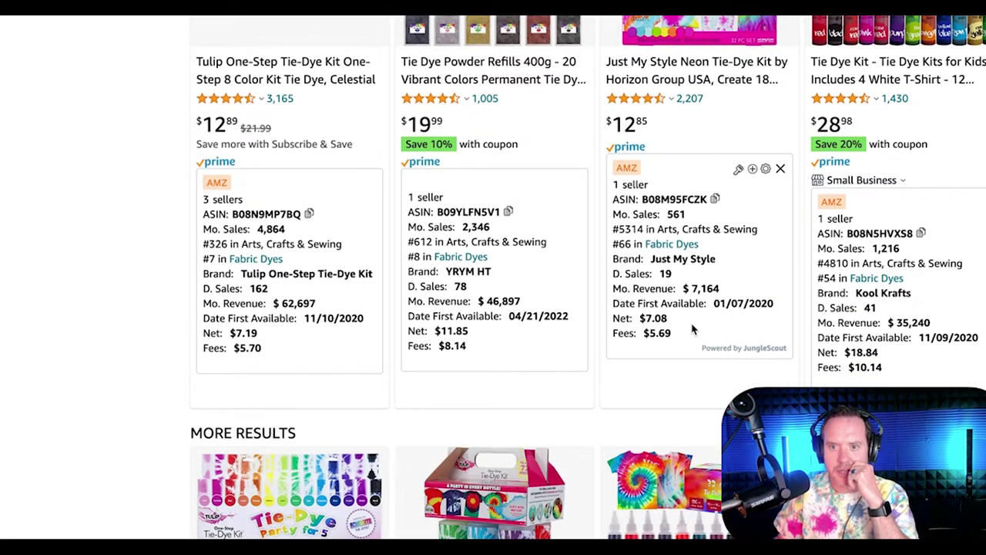
scroll(554, 312, "down", 1)
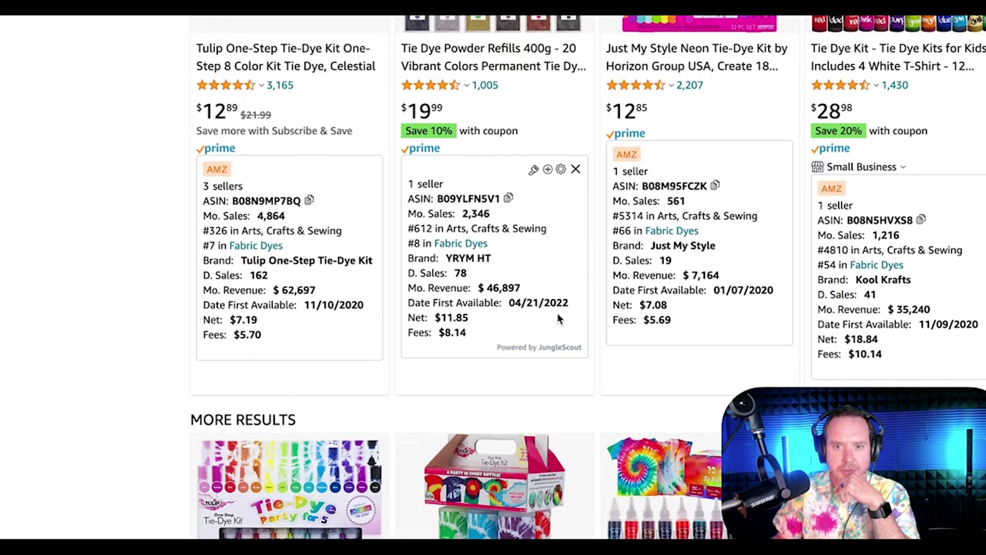
scroll(558, 318, "up", 2)
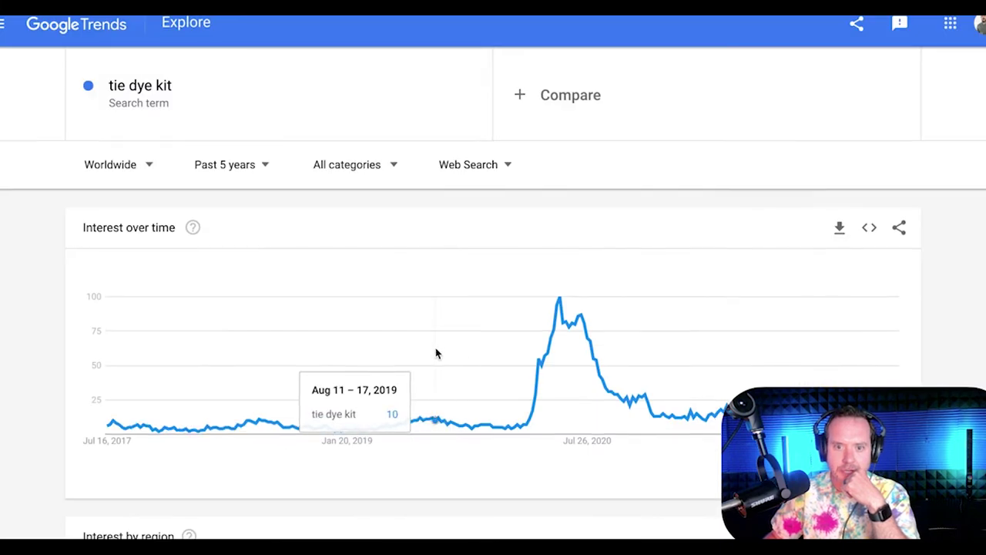
Examine the worldwide five-year interest chart for "tie dye kit" in Google Trends
scroll(436, 351, "down", 1)
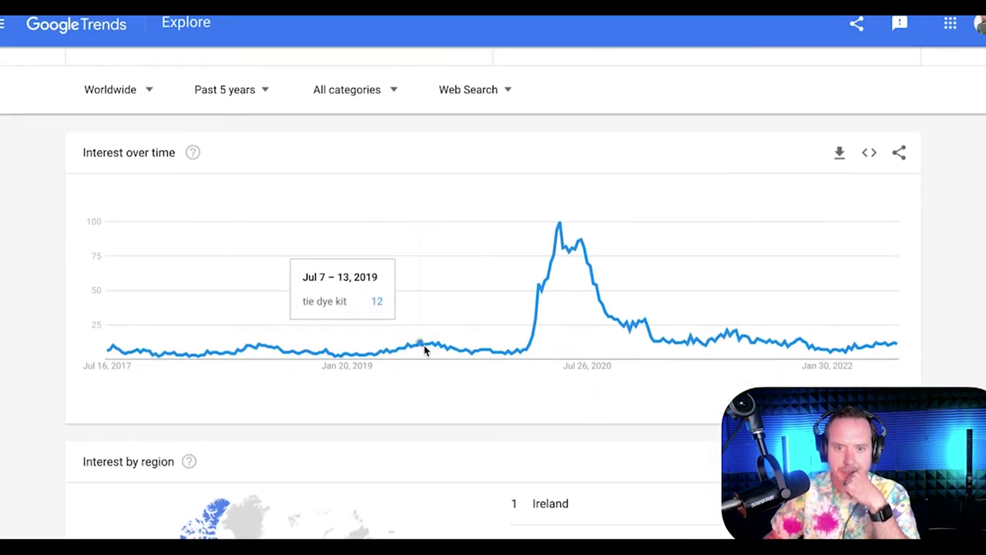